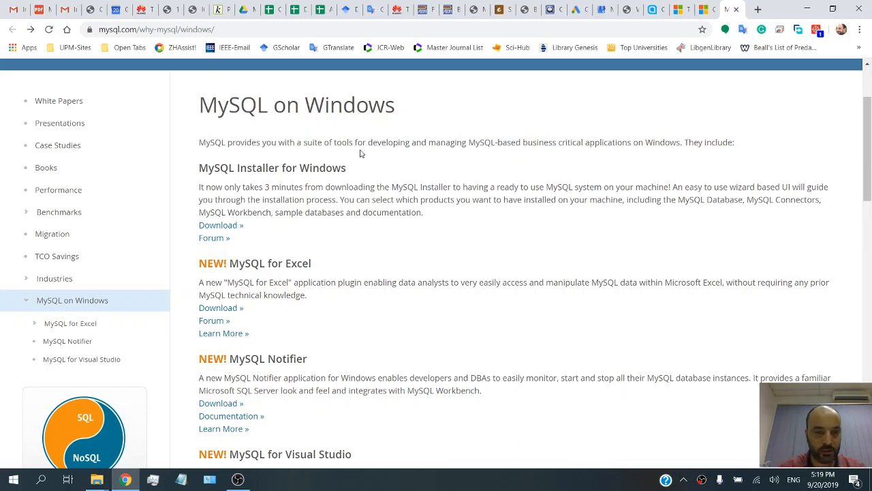
Open the MySQL Installer for Windows download page in a new tab and review the available MSI installers
{"action": "left_click", "coordinate": [218, 31]}
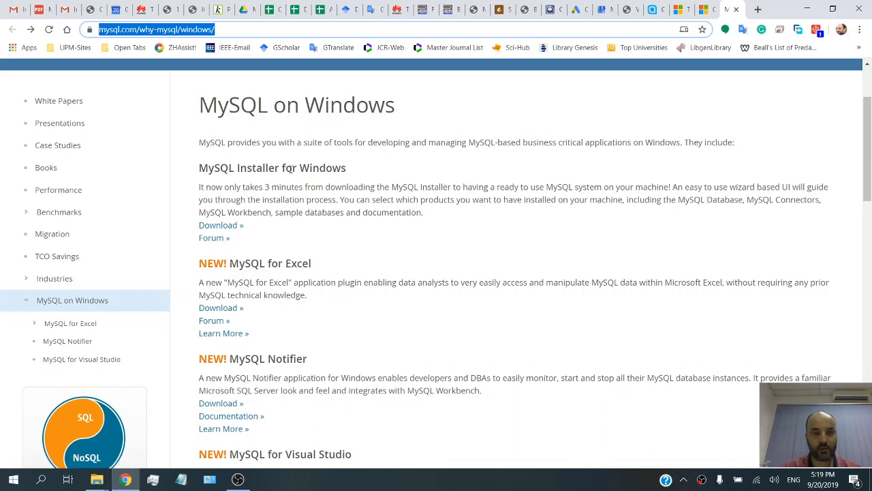
{"action": "right_click", "coordinate": [227, 227]}
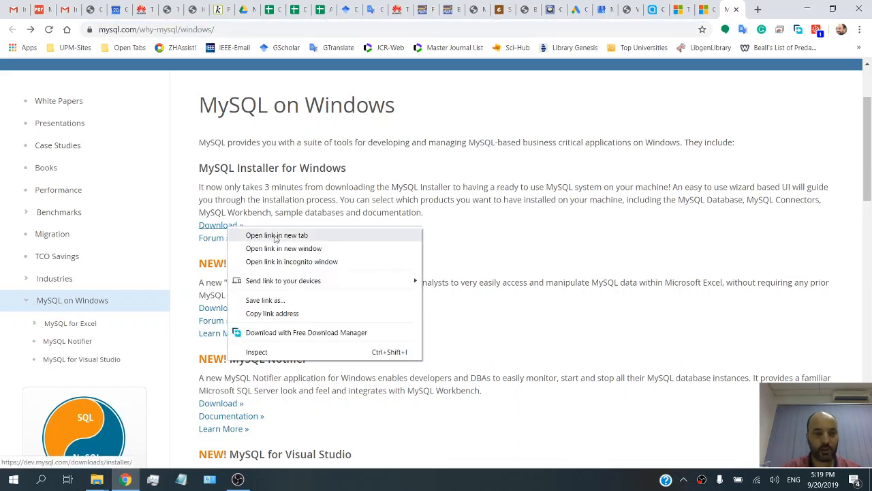
{"action": "left_click", "coordinate": [276, 235]}
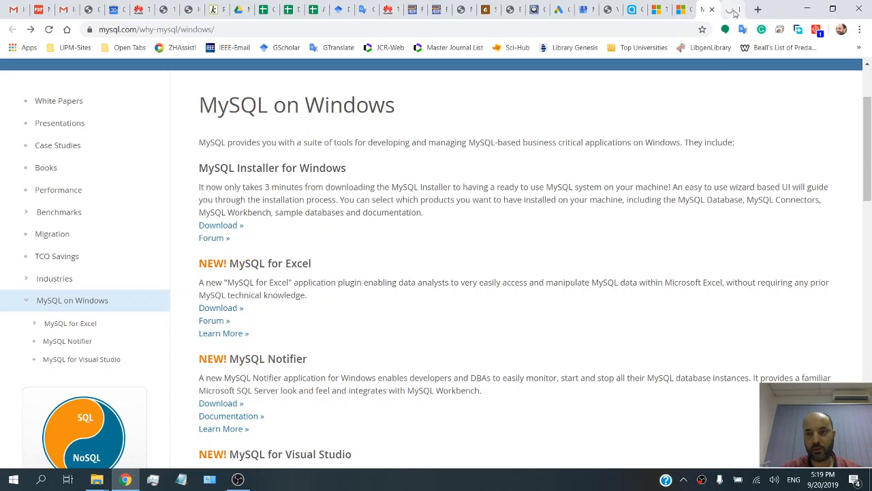
{"action": "left_click", "coordinate": [731, 10]}
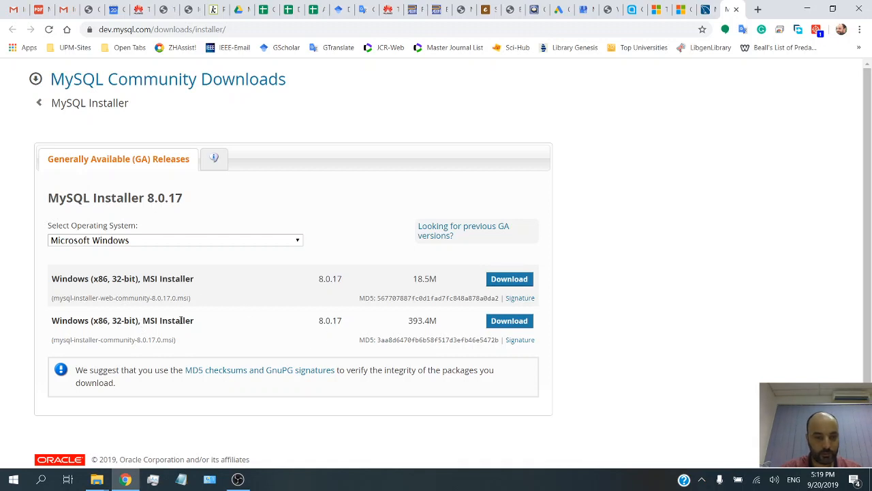
{"action": "scroll", "coordinate": [211, 337], "scroll_direction": "down", "scroll_amount": 1}
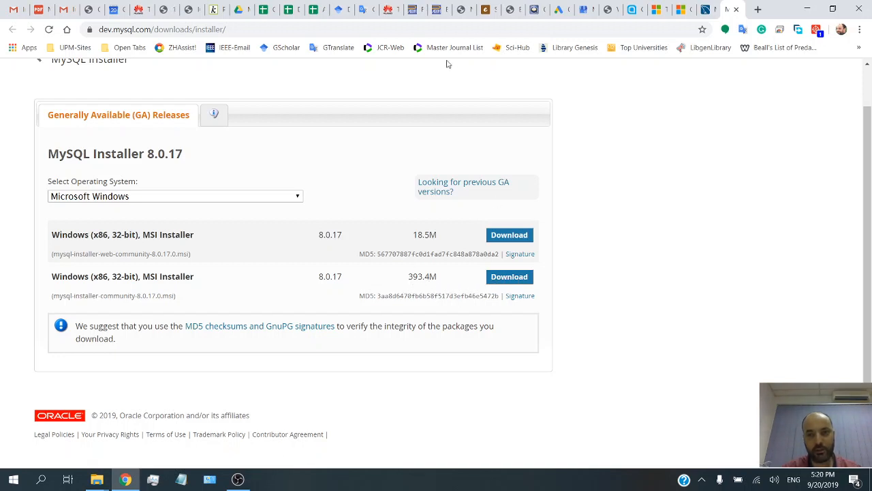
Close the installer download page and locate the MySQL Workbench download on the MySQL on Windows page
{"action": "left_click", "coordinate": [736, 13]}
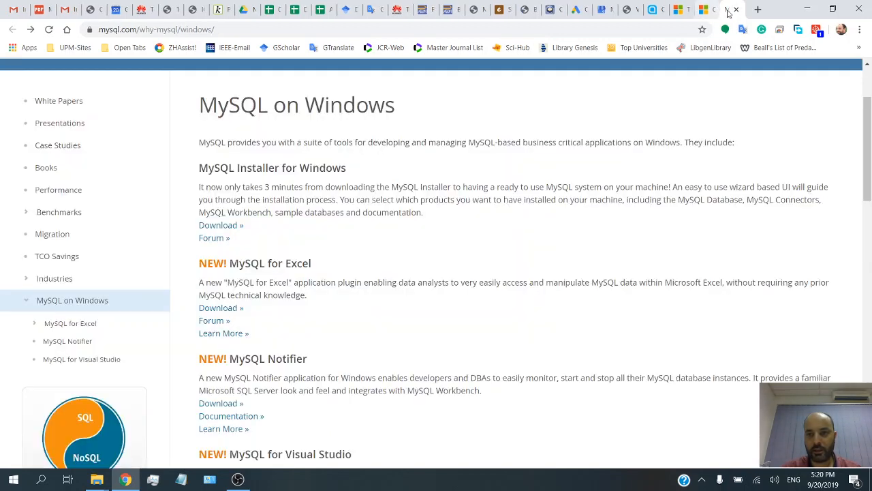
{"action": "scroll", "coordinate": [456, 316], "scroll_direction": "down", "scroll_amount": 5}
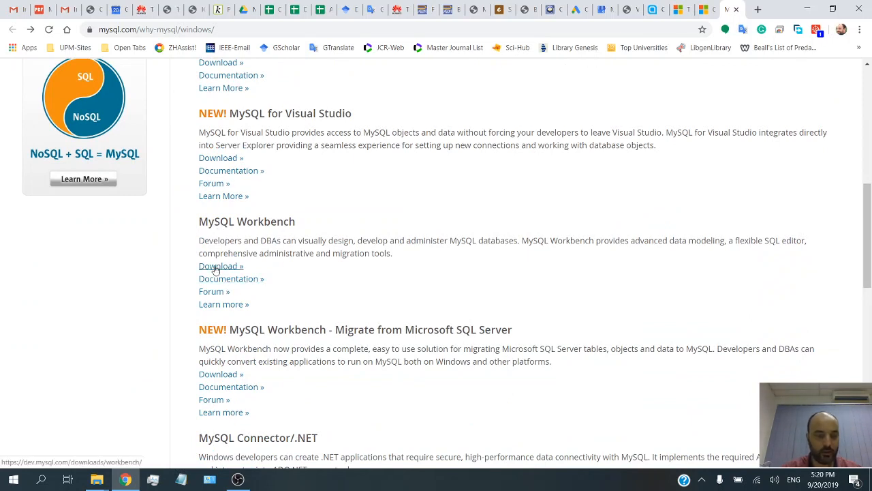
{"action": "left_click", "coordinate": [808, 9]}
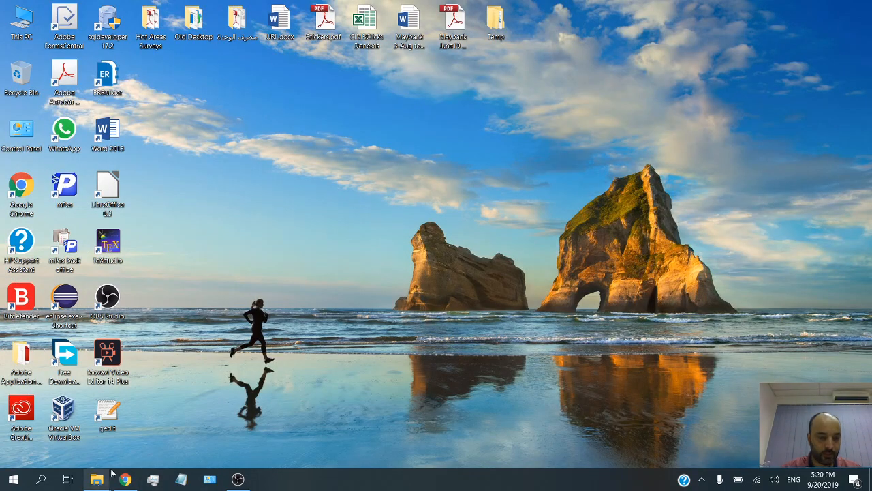
Switch to the mySQL downloads folder in File Explorer and run mysql-installer-community-8.0.17.0.msi
{"action": "mouse_move", "coordinate": [96, 481]}
{"action": "left_click", "coordinate": [194, 431]}
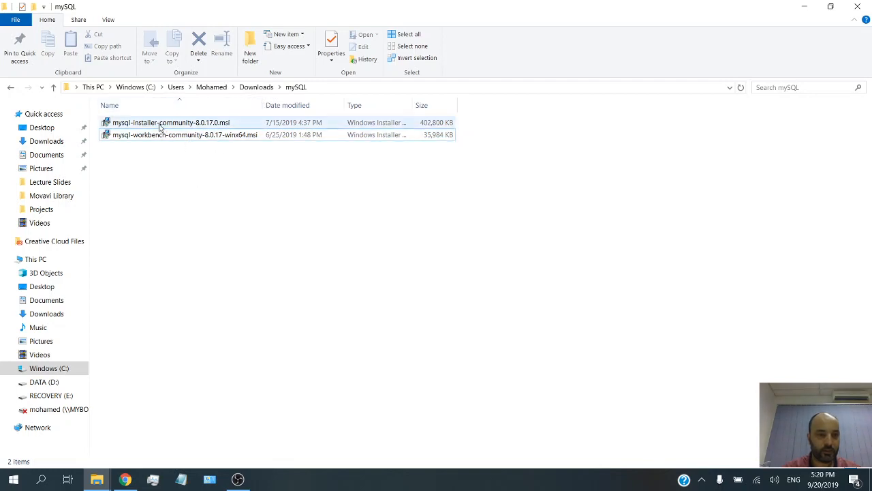
{"action": "left_click", "coordinate": [125, 125]}
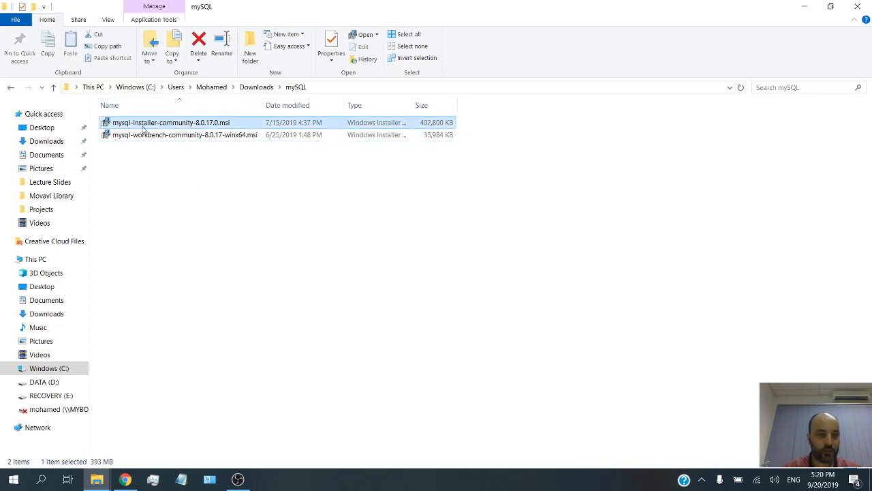
{"action": "double_click", "coordinate": [141, 126]}
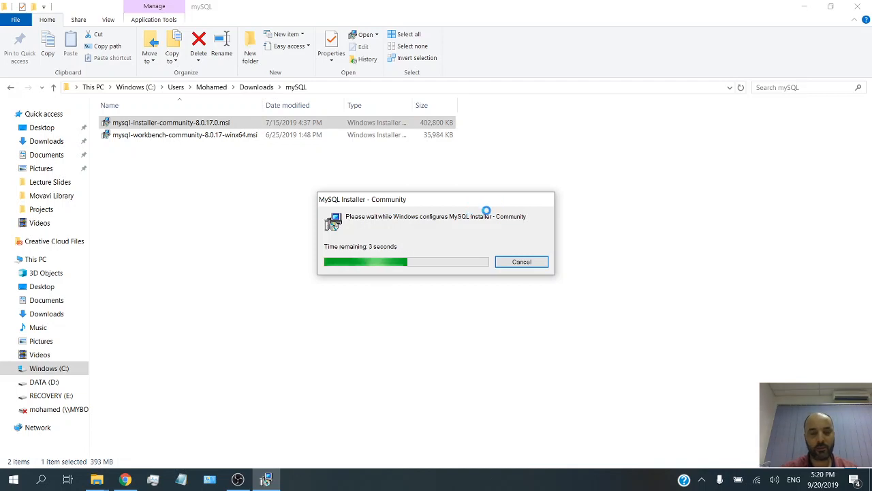
{"action": "left_click_drag", "start_coordinate": [436, 199], "coordinate": [434, 174]}
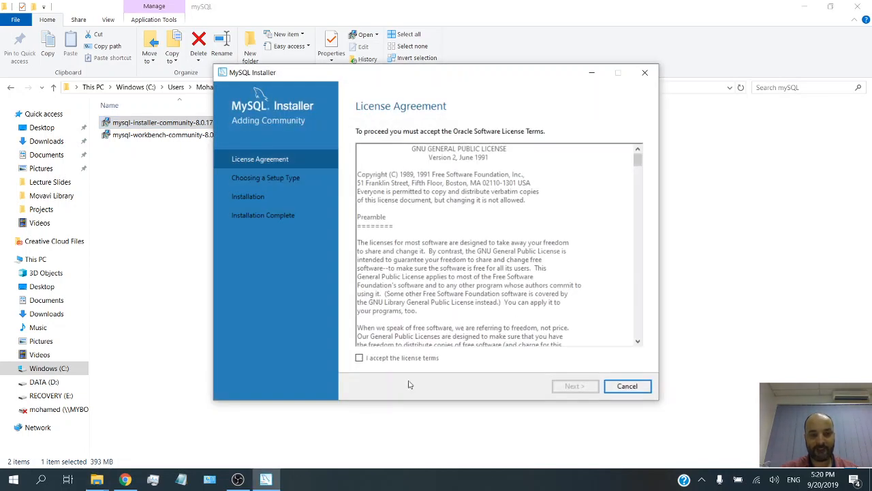
Accept the license terms and choose the Custom setup type, proceeding to the product selection
{"action": "left_click", "coordinate": [360, 358]}
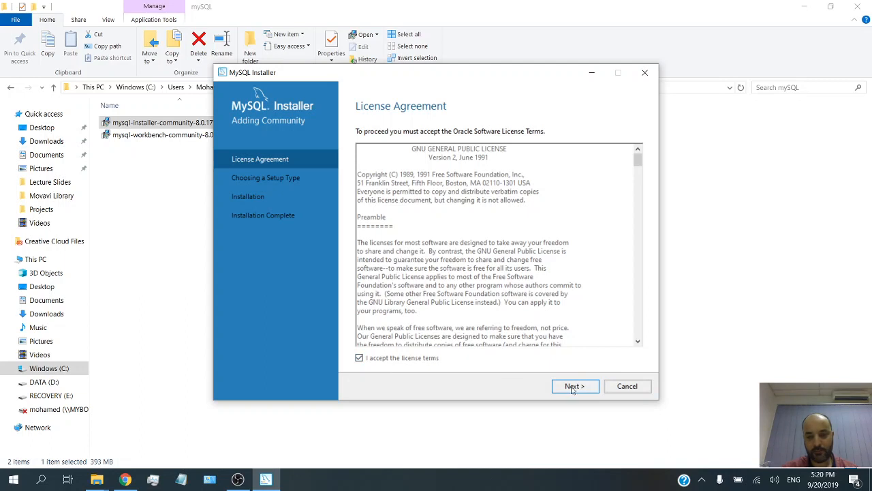
{"action": "left_click", "coordinate": [579, 386]}
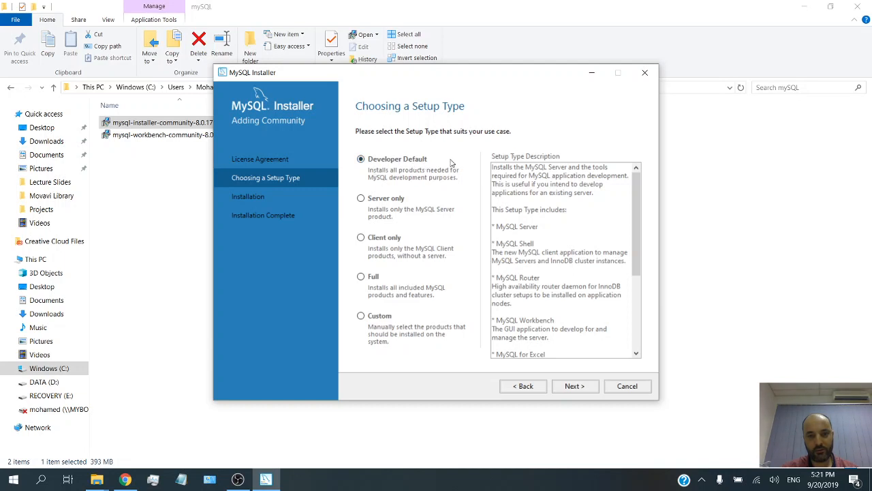
{"action": "scroll", "coordinate": [540, 250], "scroll_direction": "down", "scroll_amount": 5}
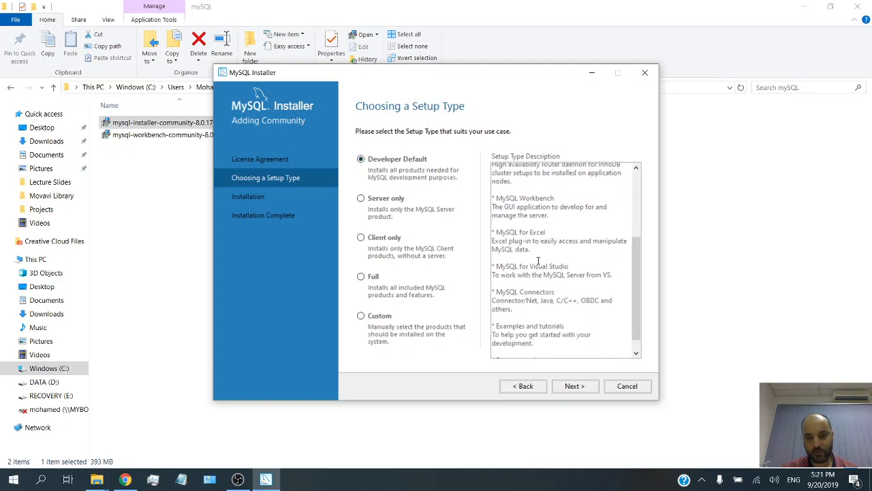
{"action": "scroll", "coordinate": [539, 249], "scroll_direction": "up", "scroll_amount": 6}
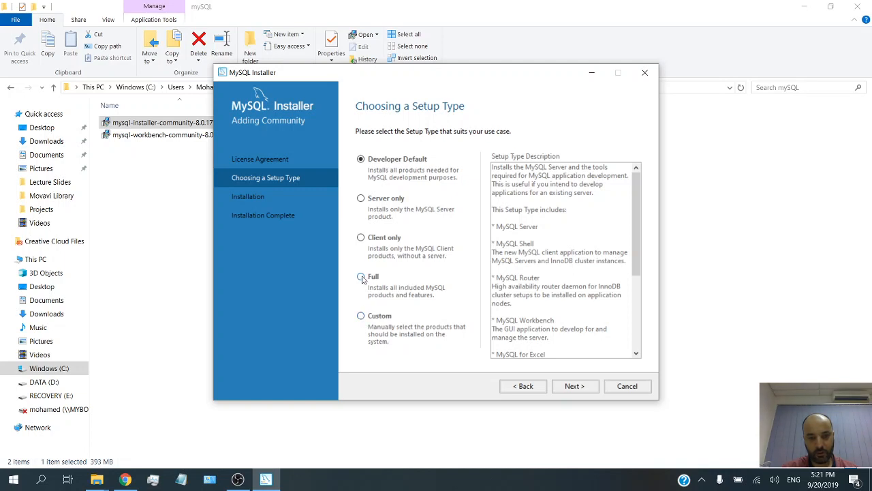
{"action": "left_click", "coordinate": [361, 315]}
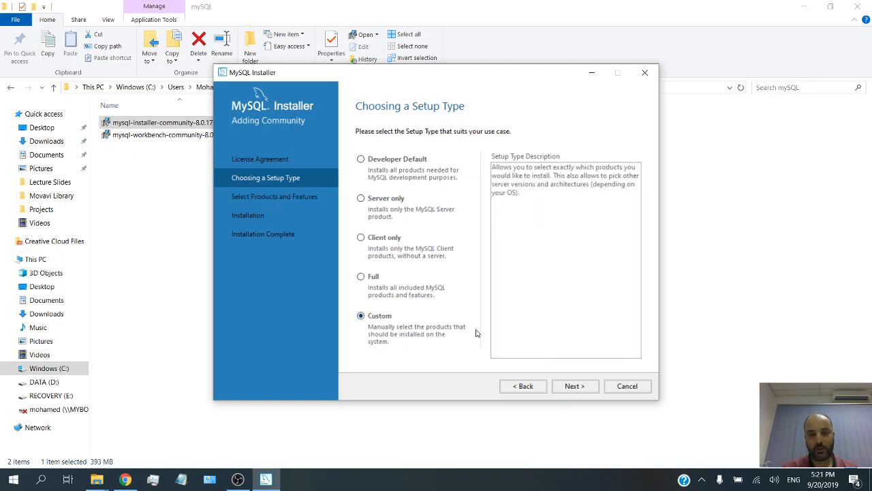
{"action": "left_click", "coordinate": [576, 390]}
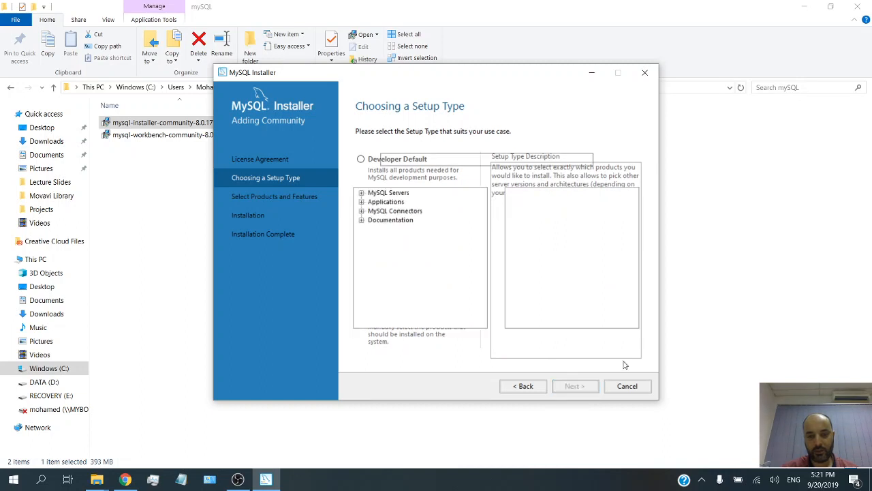
Add MySQL Server 8.0.17 - X64 to the products to be installed
{"action": "left_click", "coordinate": [362, 195]}
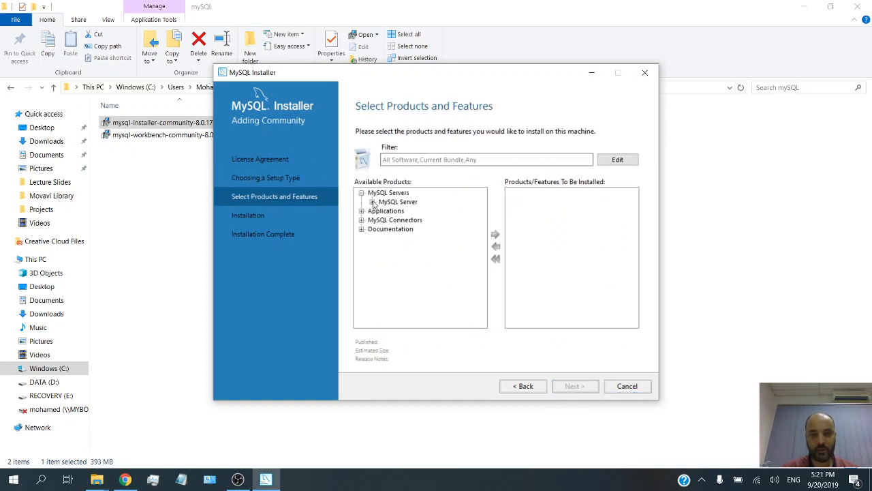
{"action": "left_click", "coordinate": [372, 203]}
{"action": "left_click", "coordinate": [383, 212]}
{"action": "left_click", "coordinate": [415, 221]}
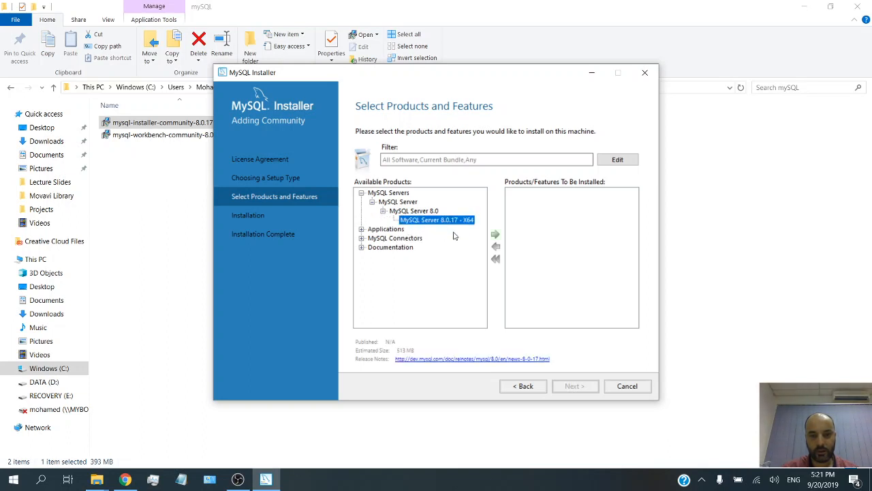
{"action": "left_click", "coordinate": [496, 236]}
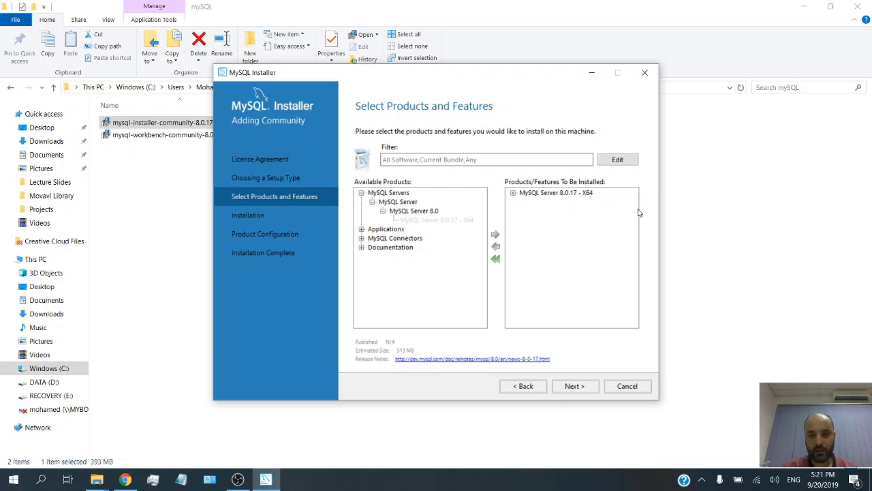
Add MySQL Workbench 8.0.17 - X64 to the products to be installed and collapse the Applications and MySQL Servers groups
{"action": "left_click", "coordinate": [362, 230]}
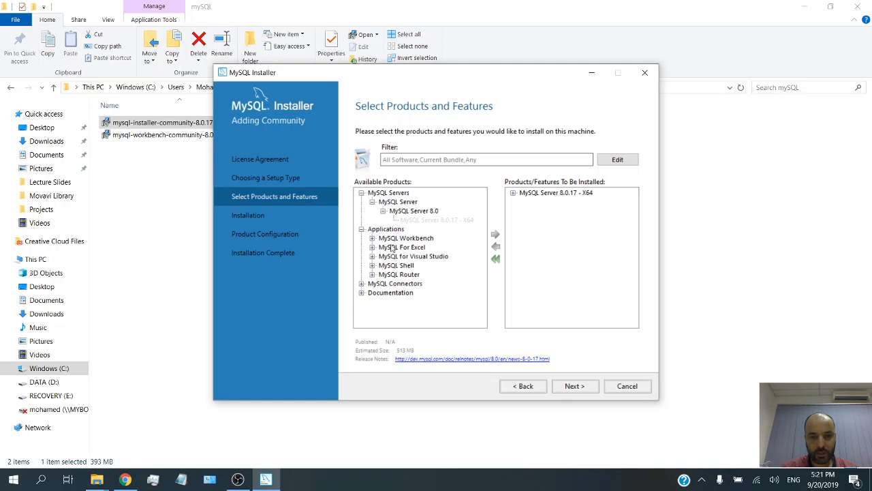
{"action": "left_click", "coordinate": [372, 239]}
{"action": "left_click", "coordinate": [383, 248]}
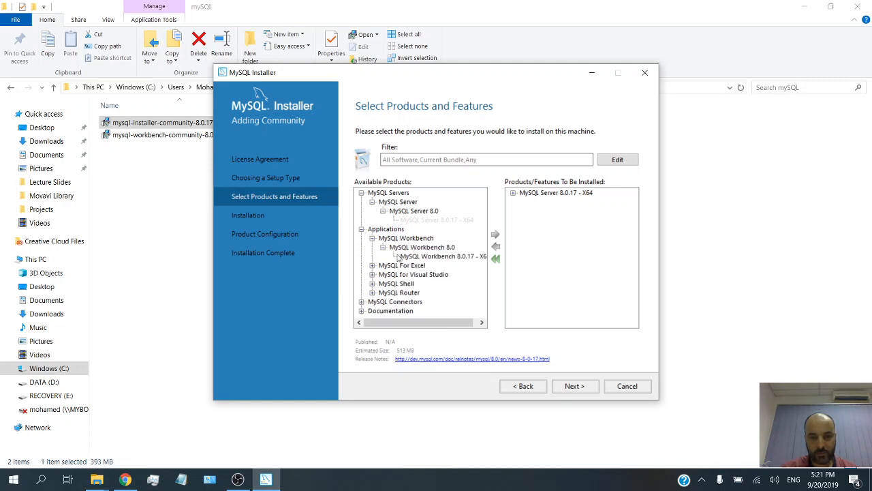
{"action": "left_click", "coordinate": [444, 257]}
{"action": "left_click", "coordinate": [495, 236]}
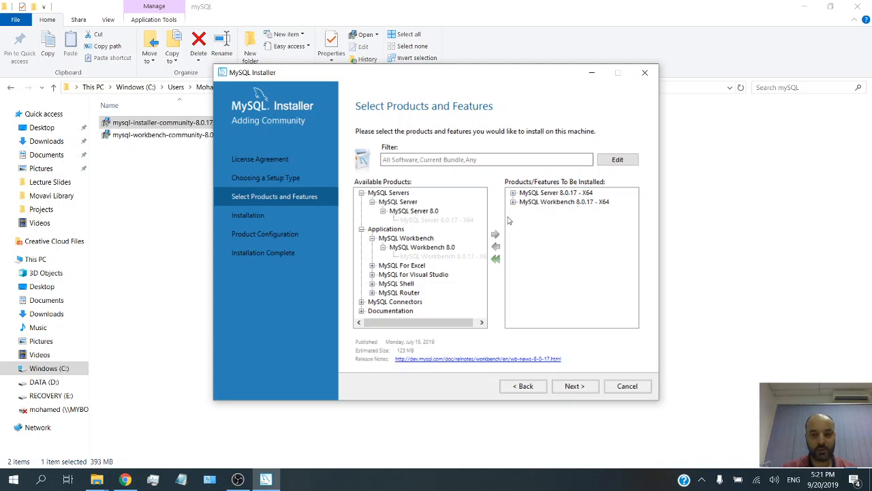
{"action": "left_click", "coordinate": [362, 229]}
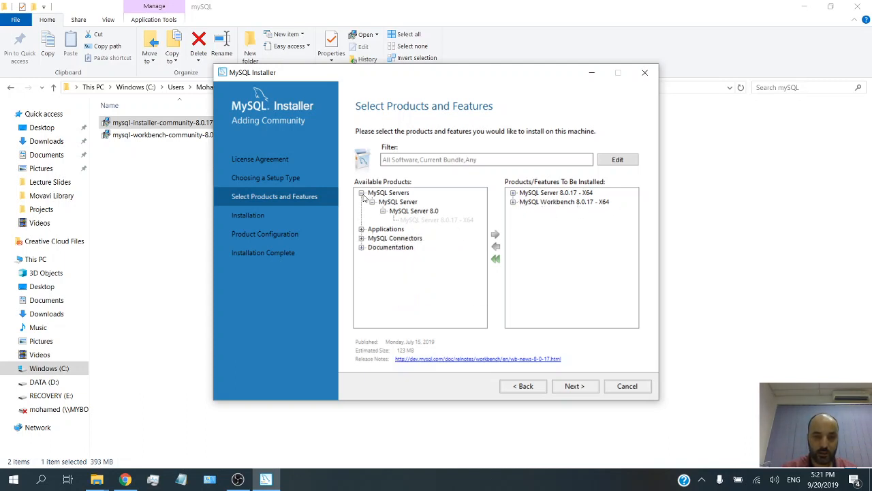
{"action": "left_click", "coordinate": [362, 193]}
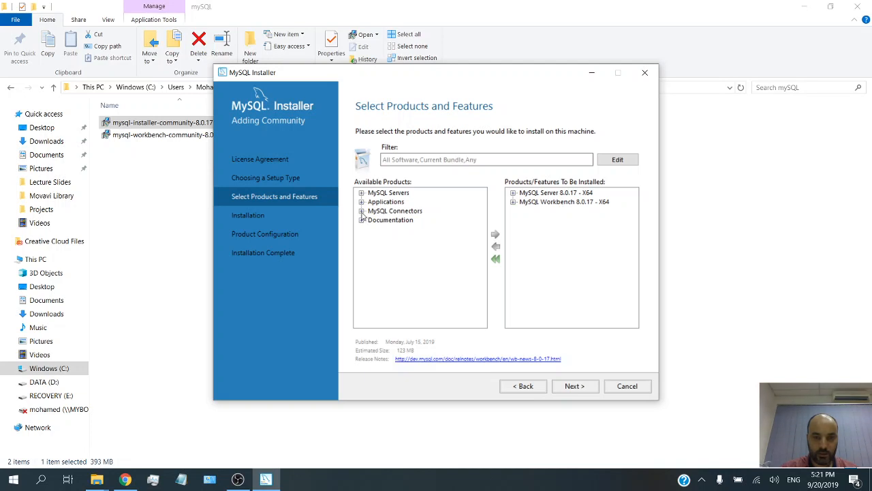
Add Connector/ODBC 8.0.17 - X64 from the MySQL Connectors to the products to be installed
{"action": "left_click", "coordinate": [362, 211]}
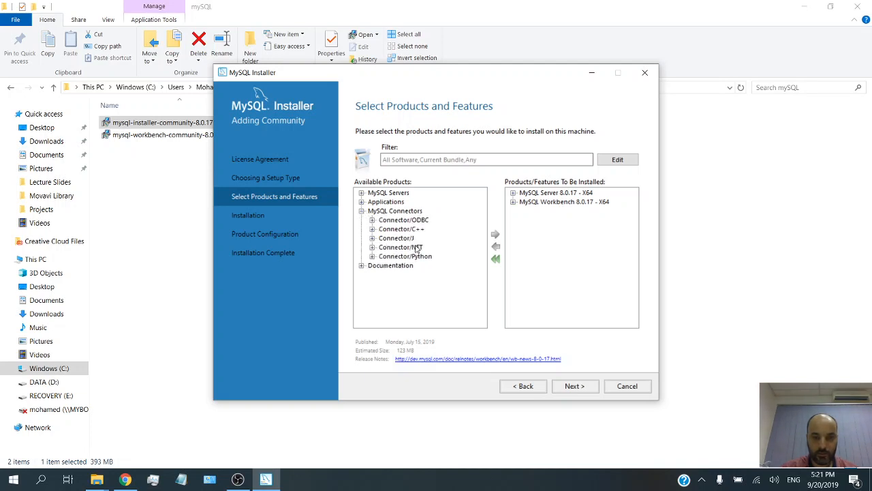
{"action": "left_click", "coordinate": [372, 220]}
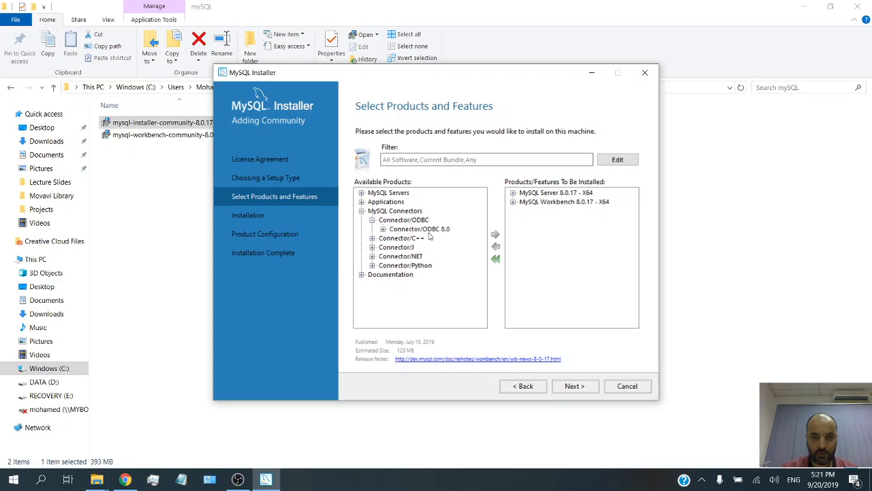
{"action": "left_click", "coordinate": [383, 230]}
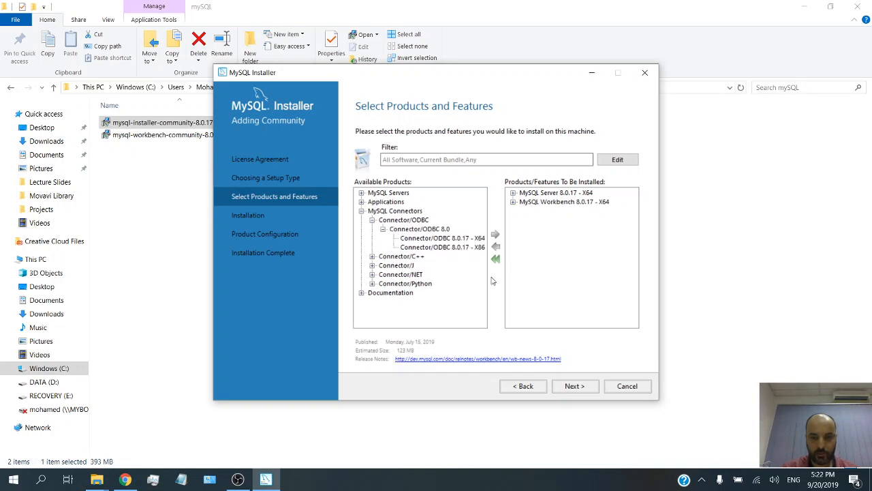
{"action": "left_click", "coordinate": [439, 240]}
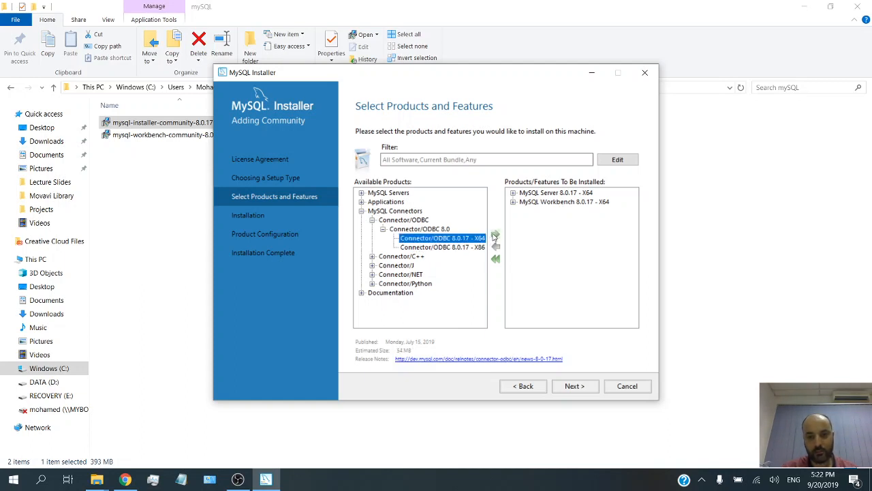
{"action": "left_click", "coordinate": [496, 235]}
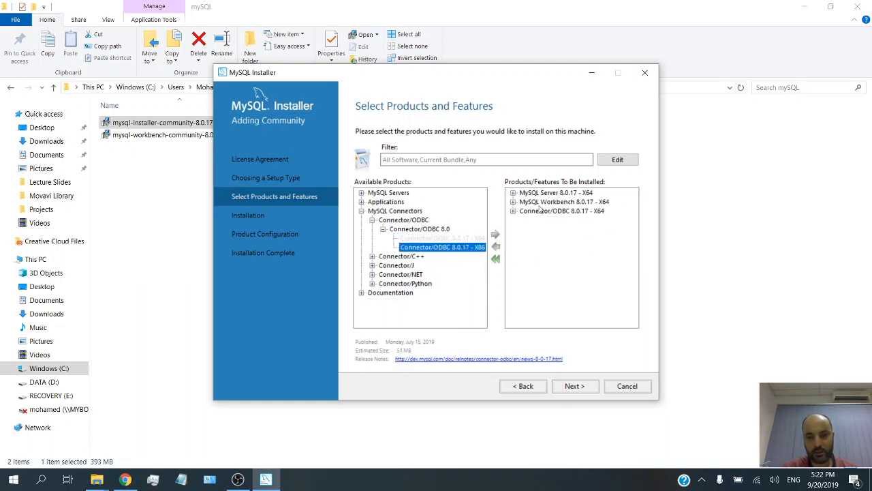
Examine the Connector/C++ 8.0 versions on offer, and collapse the Connector/C++ and Connector/ODBC groups
{"action": "left_click", "coordinate": [372, 256]}
{"action": "left_click", "coordinate": [384, 266]}
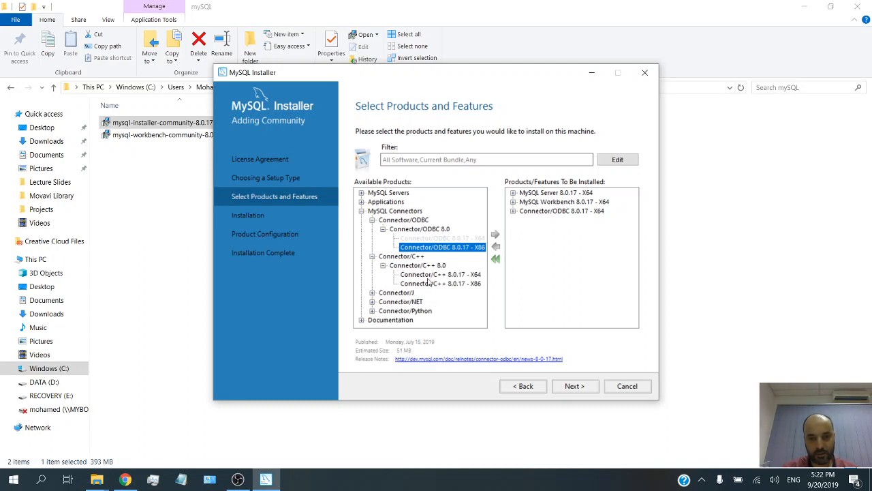
{"action": "left_click", "coordinate": [435, 274]}
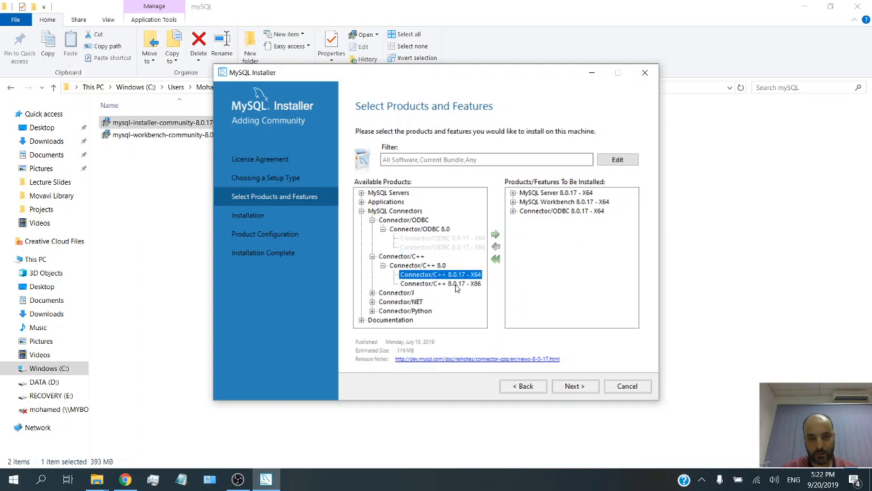
{"action": "left_click", "coordinate": [383, 266]}
{"action": "left_click", "coordinate": [372, 257]}
{"action": "left_click", "coordinate": [372, 220]}
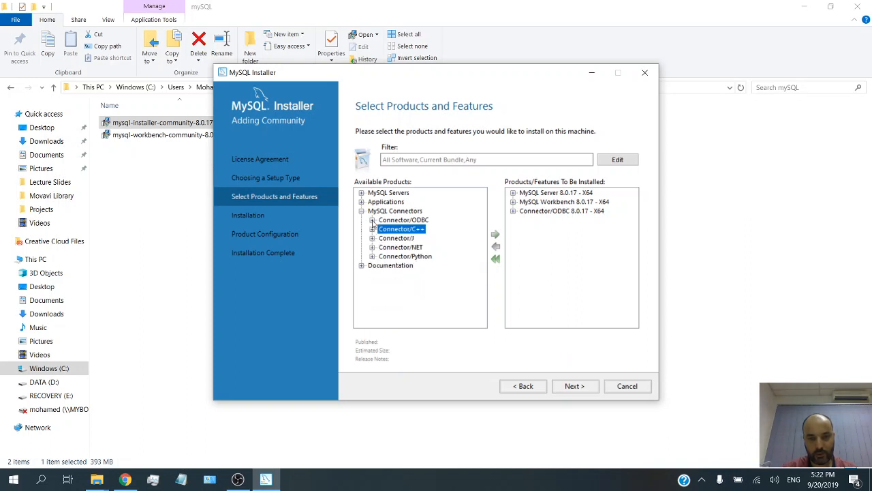
Add Connector/NET 8.0.17 - X86 from the MySQL Connectors to the products to be installed
{"action": "left_click", "coordinate": [372, 247]}
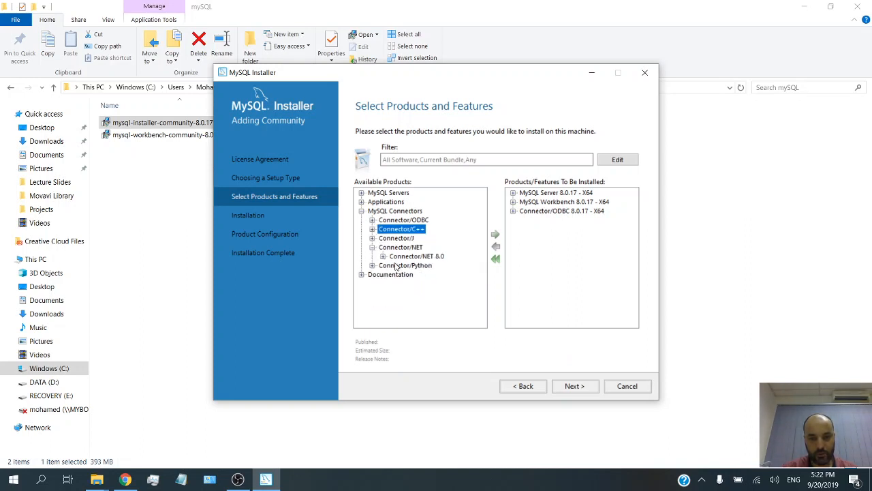
{"action": "left_click", "coordinate": [383, 257]}
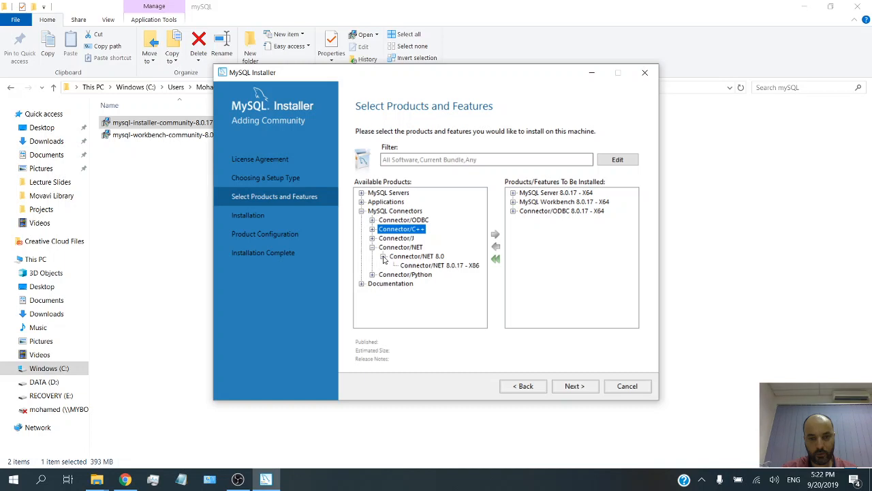
{"action": "left_click", "coordinate": [426, 265]}
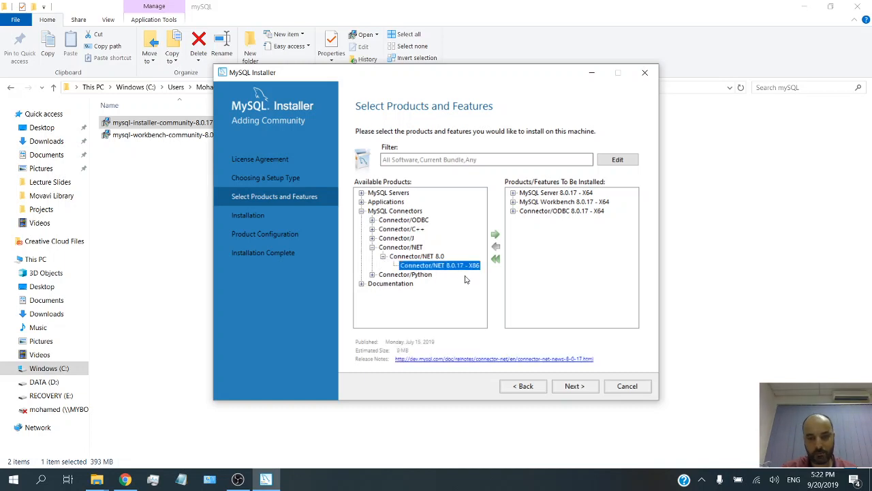
{"action": "left_click", "coordinate": [496, 235]}
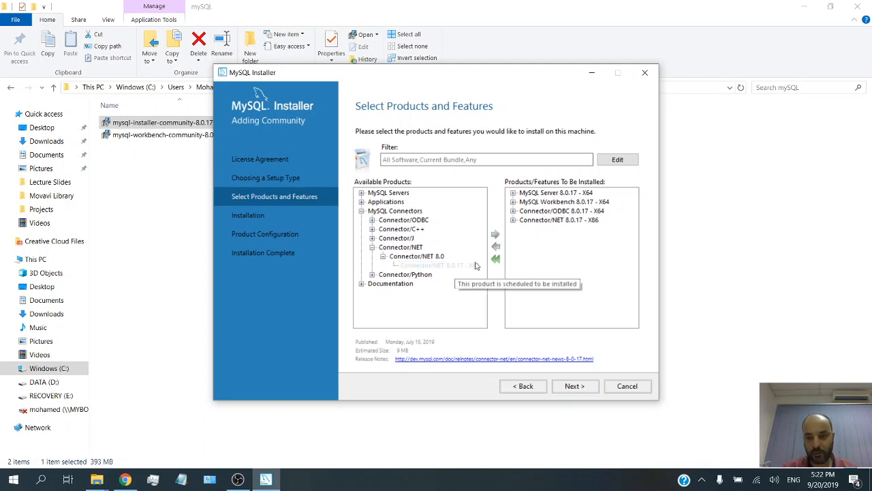
Examine the Connector/Python 8.0 versions on offer, and collapse the Connector/Python and Connector/NET groups
{"action": "left_click", "coordinate": [372, 274]}
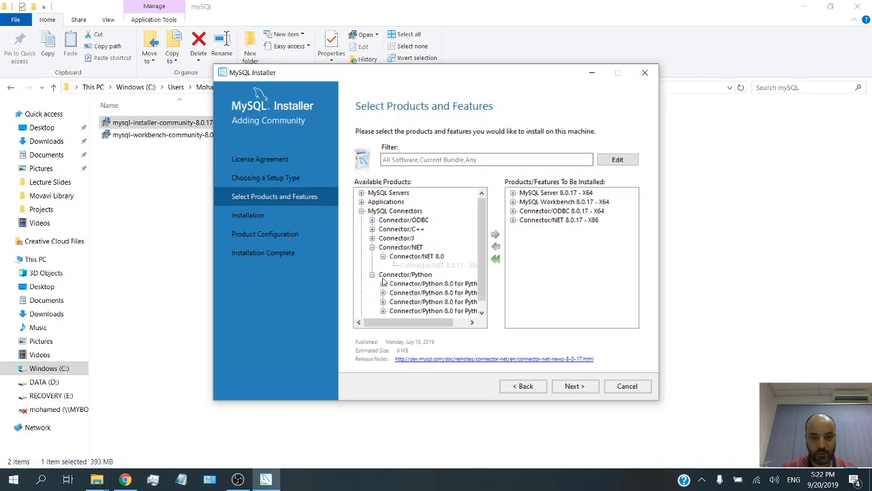
{"action": "scroll", "coordinate": [414, 292], "scroll_direction": "down", "scroll_amount": 1}
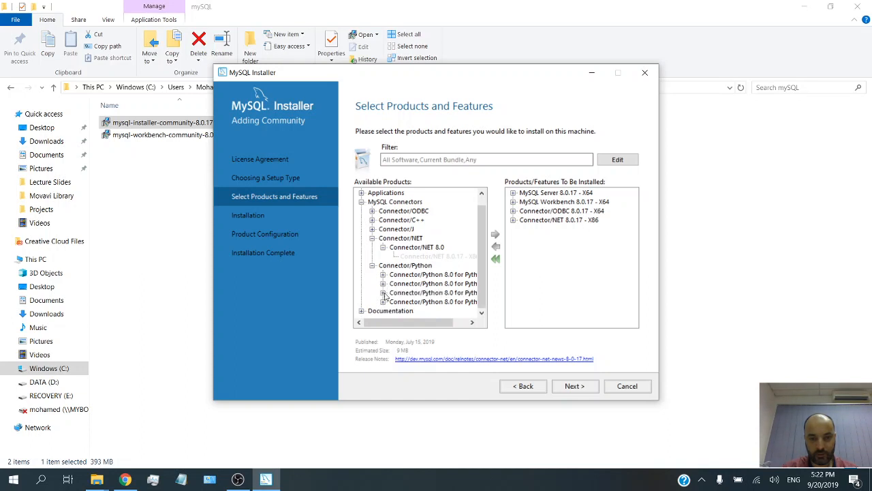
{"action": "left_click", "coordinate": [384, 293]}
{"action": "left_click", "coordinate": [383, 301]}
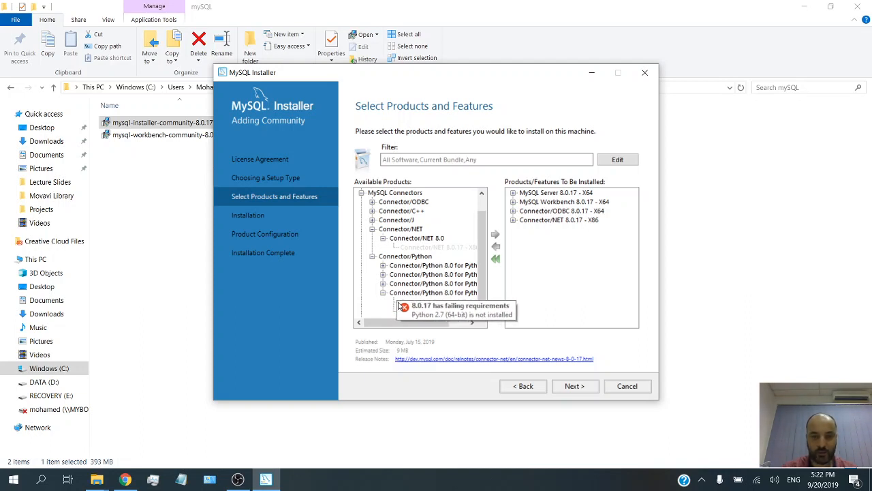
{"action": "left_click", "coordinate": [384, 293]}
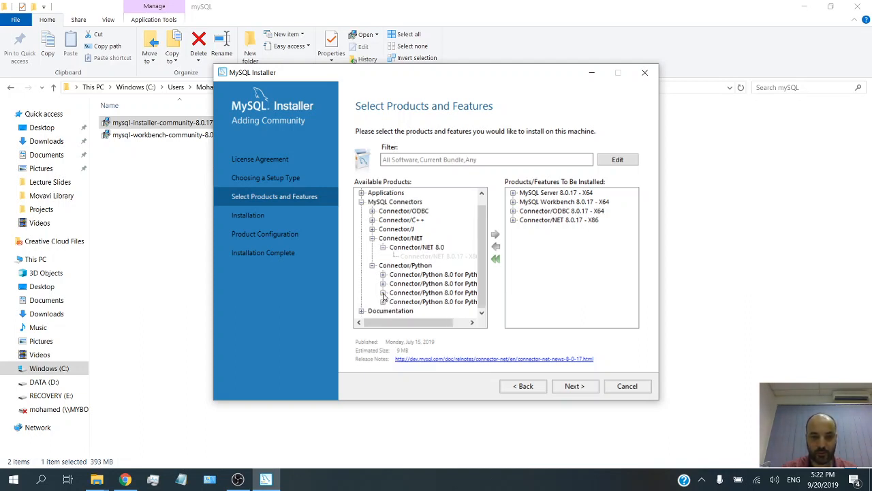
{"action": "left_click", "coordinate": [373, 266]}
{"action": "left_click", "coordinate": [372, 248]}
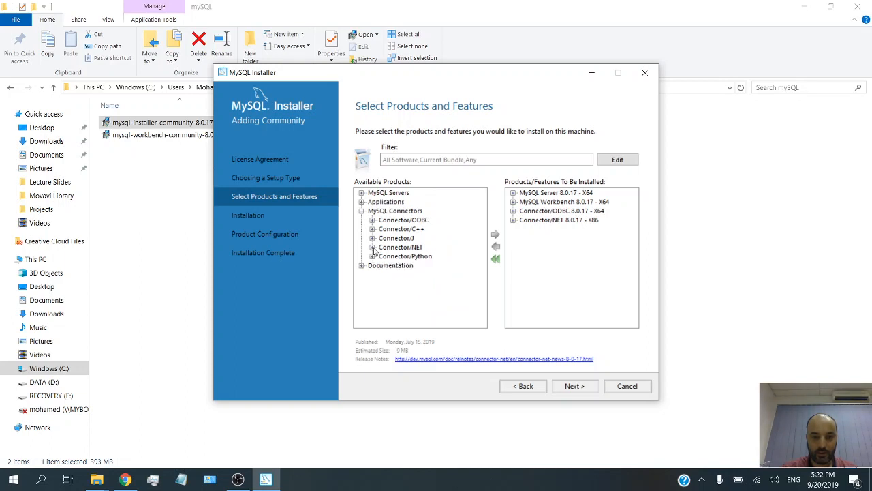
Examine which MySQL Documentation 8.0 products are available in the Documentation group
{"action": "left_click", "coordinate": [361, 265]}
{"action": "left_click", "coordinate": [372, 274]}
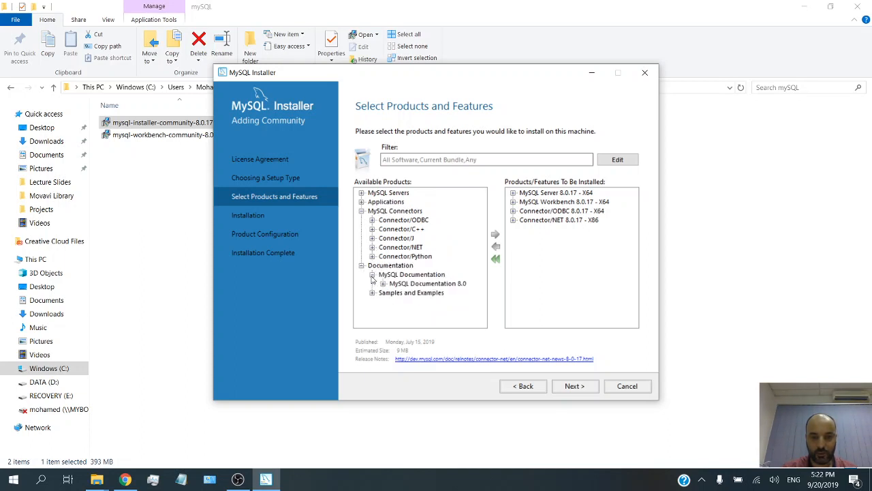
{"action": "left_click", "coordinate": [384, 285]}
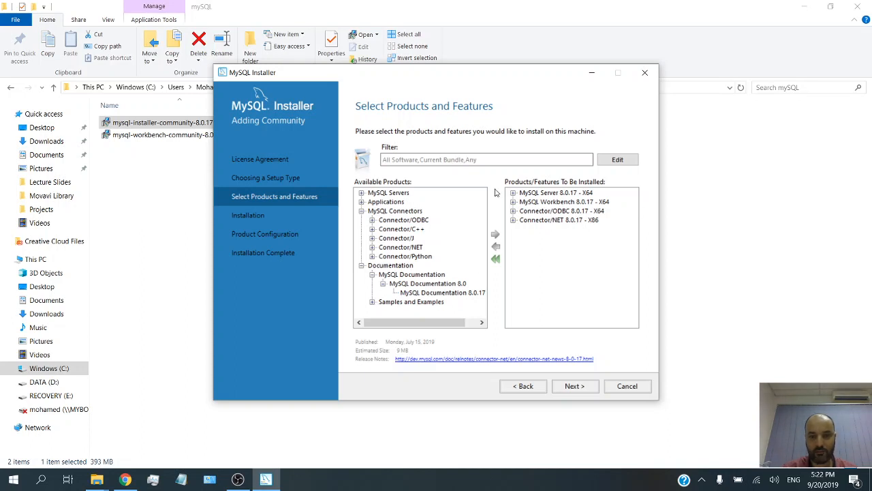
Accept the product selection and install the listed MySQL products with the installation details shown
{"action": "left_click", "coordinate": [574, 385]}
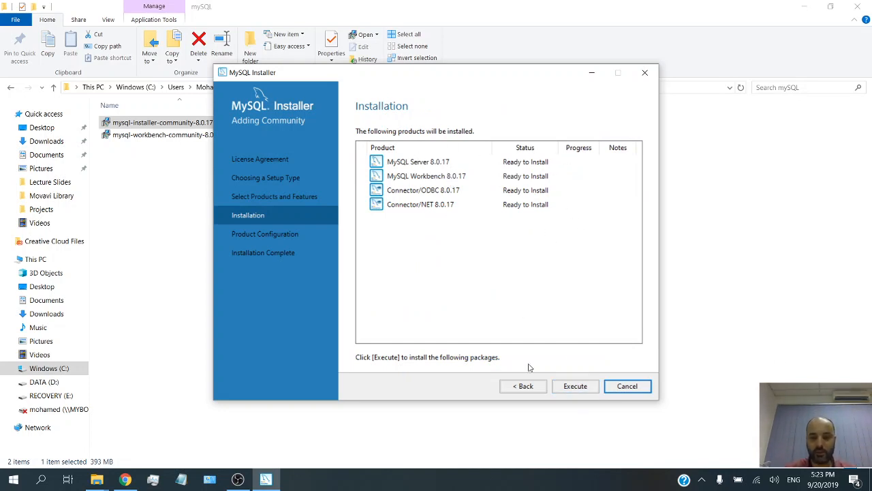
{"action": "left_click", "coordinate": [575, 386]}
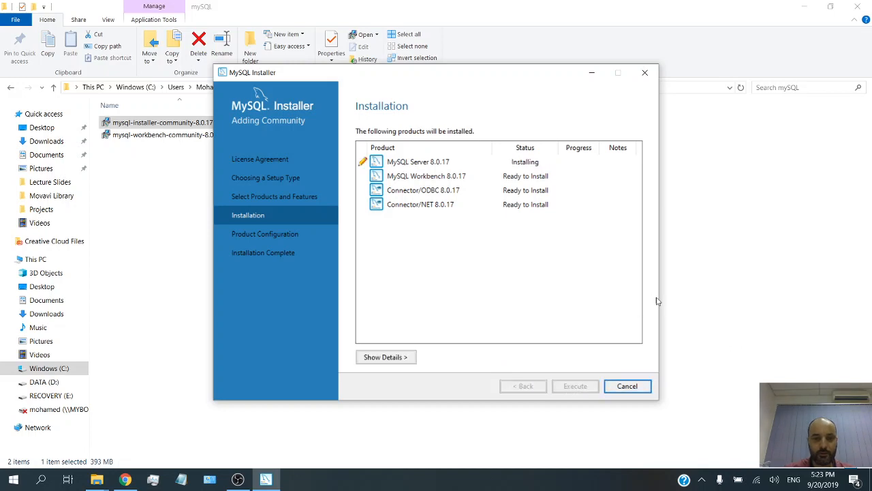
{"action": "left_click", "coordinate": [397, 359]}
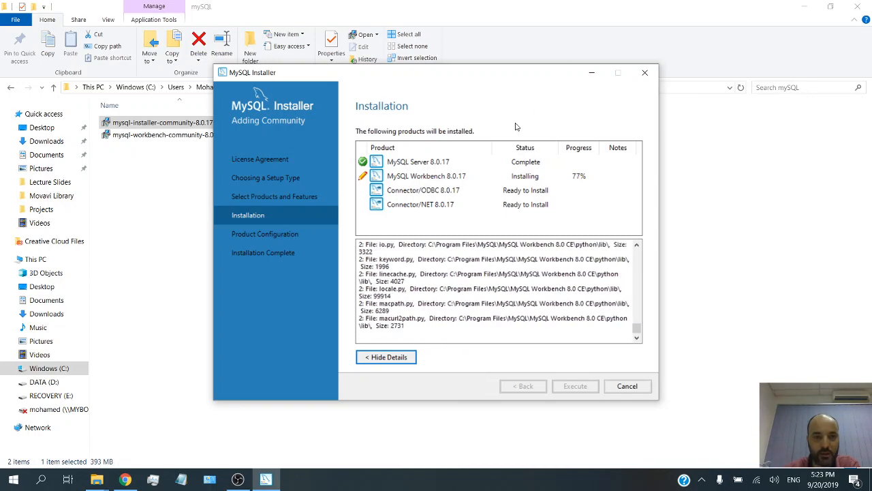
{"action": "left_click_drag", "start_coordinate": [477, 76], "coordinate": [482, 54]}
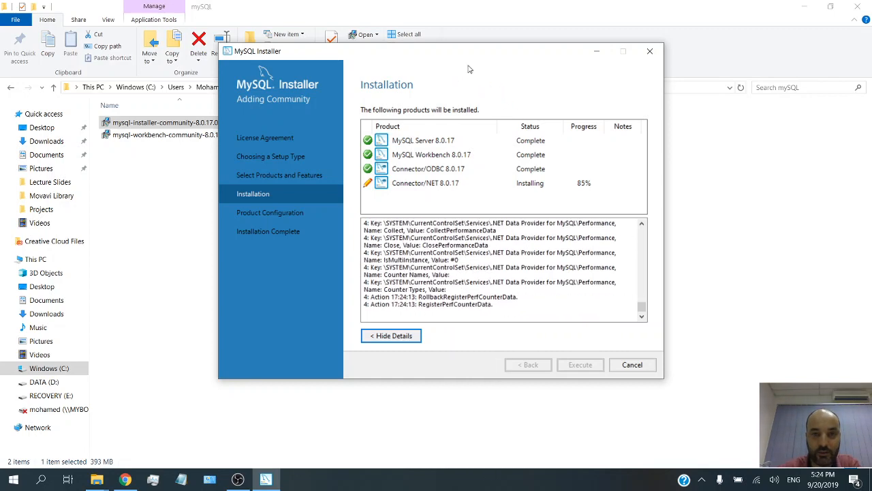
{"action": "left_click_drag", "start_coordinate": [448, 52], "coordinate": [438, 38]}
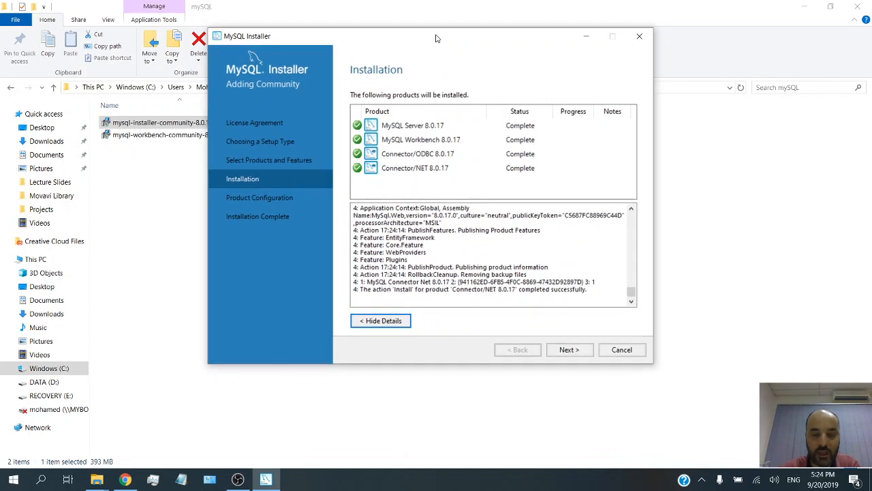
Proceed to the MySQL Server 8.0.17 configuration and accept Standalone MySQL Server / Classic MySQL Replication as the high availability option
{"action": "left_click", "coordinate": [570, 351]}
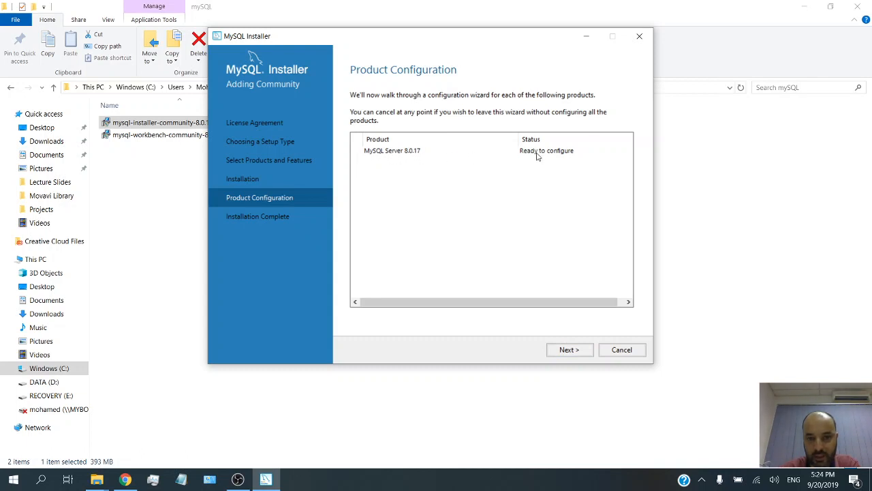
{"action": "left_click", "coordinate": [570, 350]}
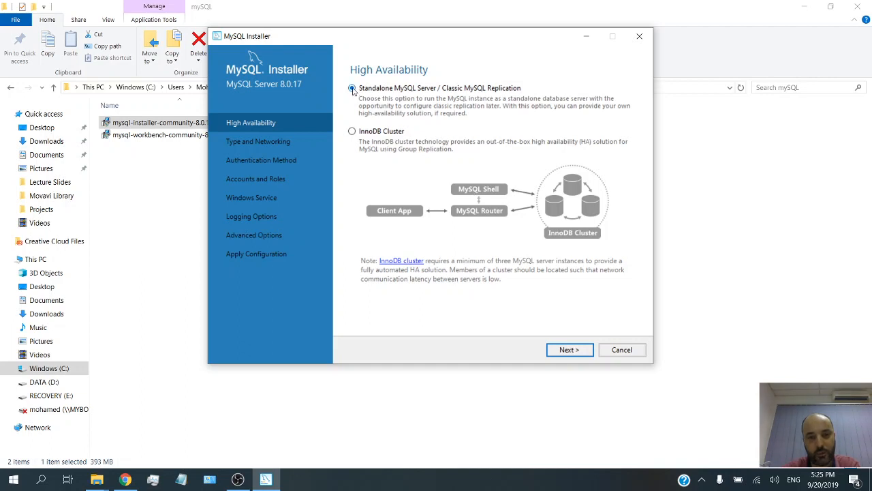
{"action": "left_click", "coordinate": [570, 349]}
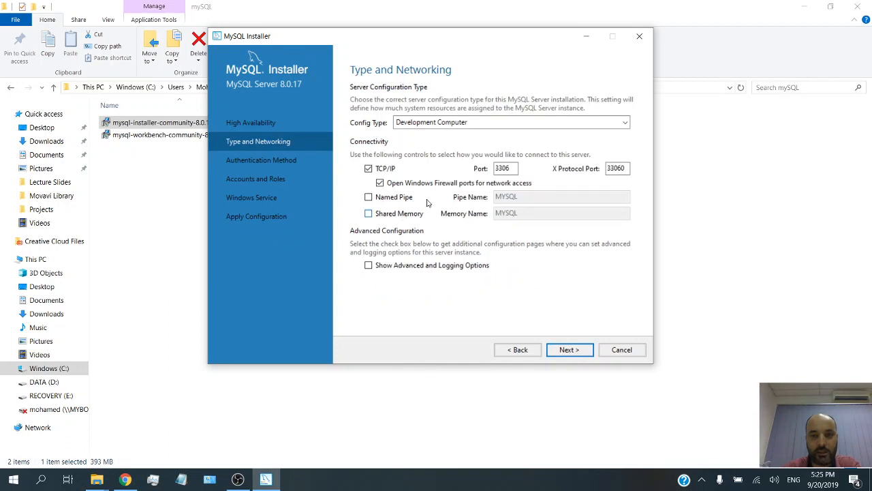
Set the server's config type to Development Computer and choose Use Legacy Authentication Method (Retain MySQL 5.x Compatibility)
{"action": "left_click", "coordinate": [484, 123]}
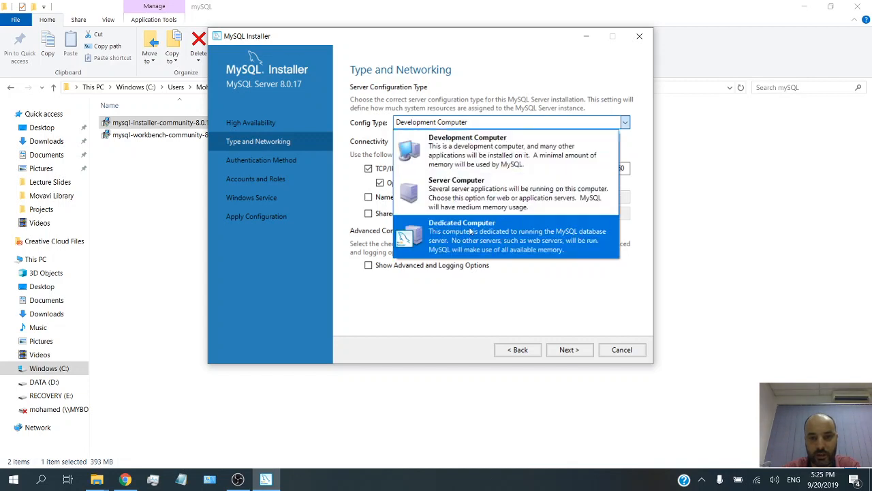
{"action": "left_click", "coordinate": [461, 155]}
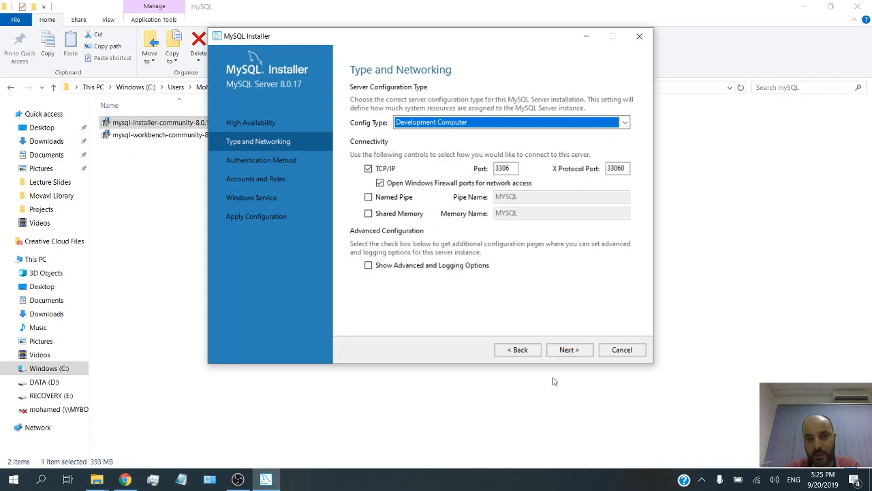
{"action": "left_click", "coordinate": [569, 351]}
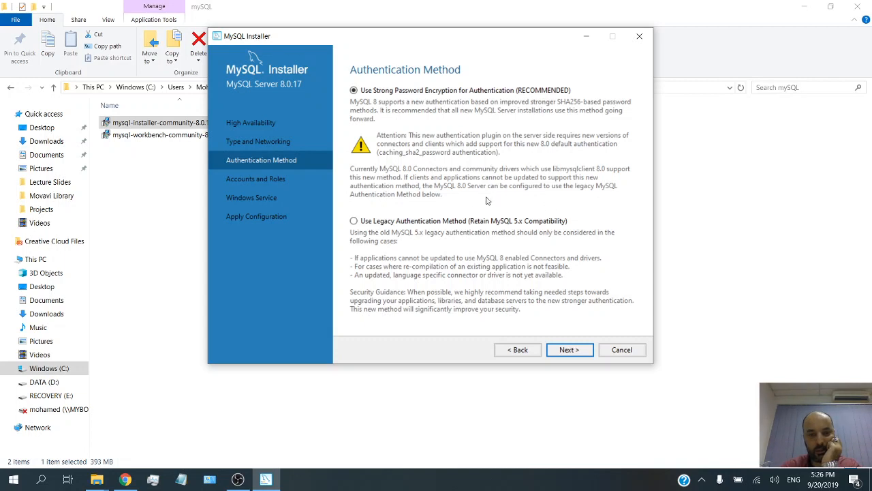
{"action": "left_click", "coordinate": [354, 222]}
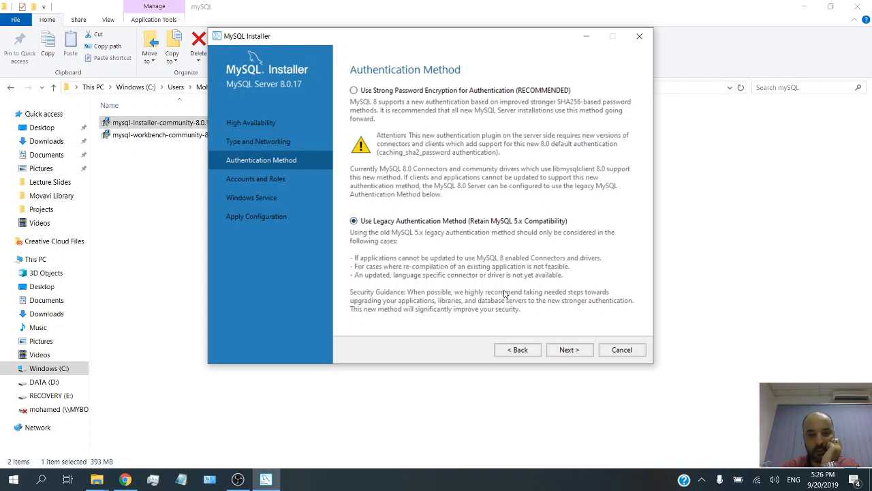
{"action": "left_click", "coordinate": [571, 349]}
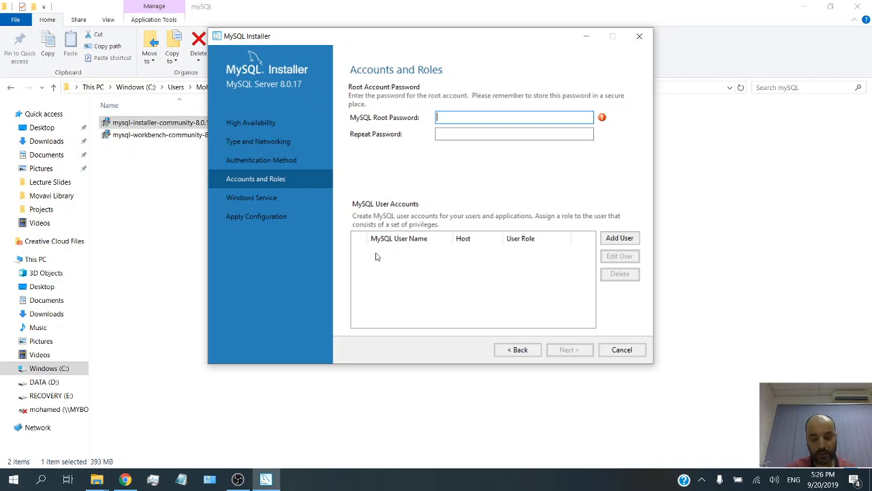
Enter and repeat the MySQL root password, and proceed to the Windows Service settings
{"action": "type", "text": "r"}
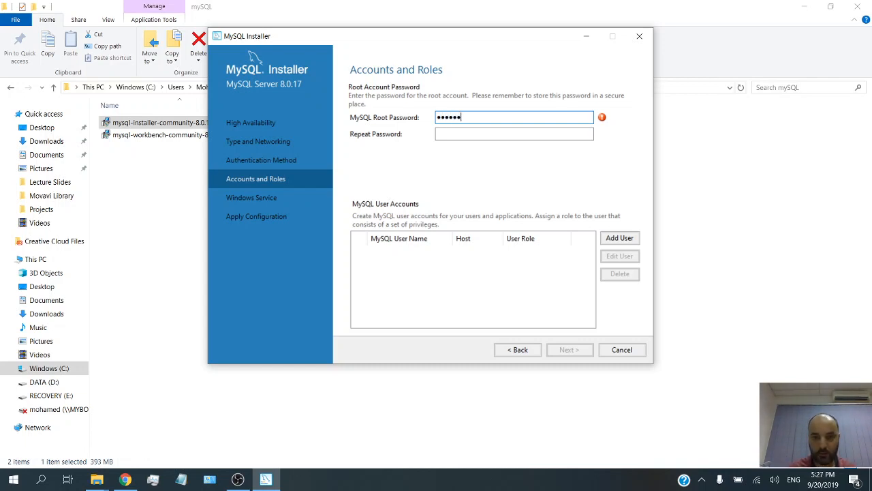
{"action": "key", "text": "Tab"}
{"action": "type", "text": "r"}
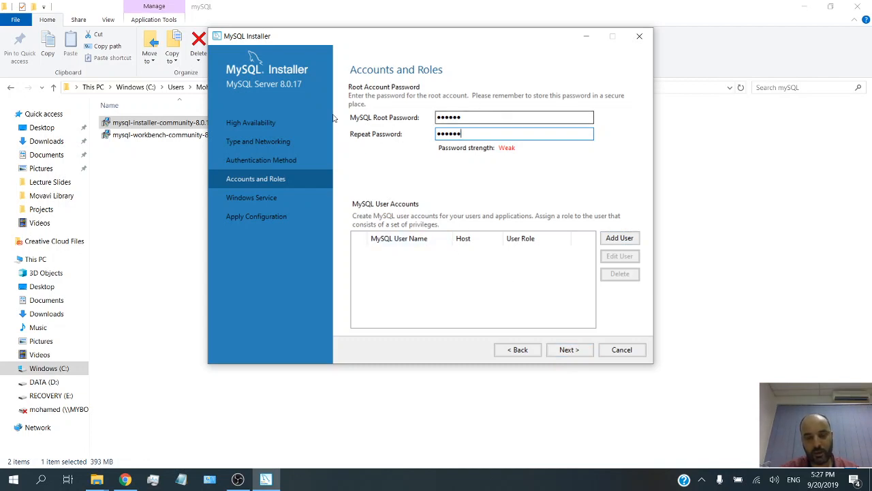
{"action": "left_click", "coordinate": [567, 350]}
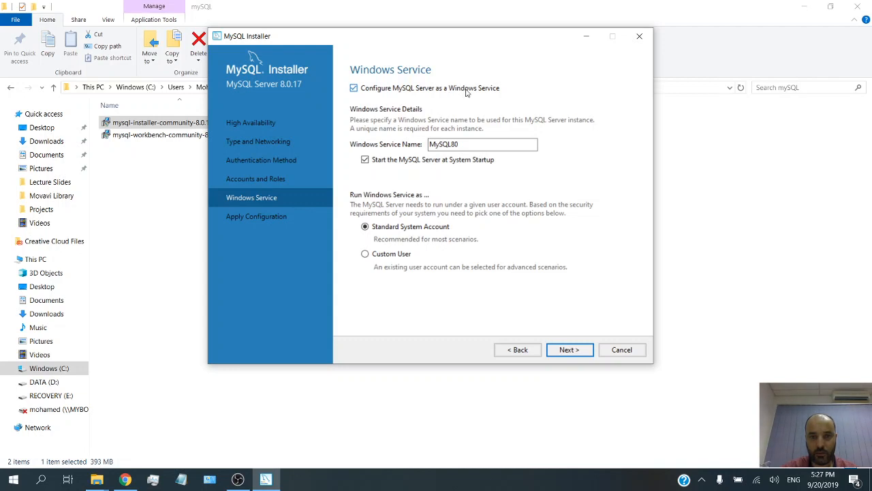
{"action": "left_click", "coordinate": [461, 143]}
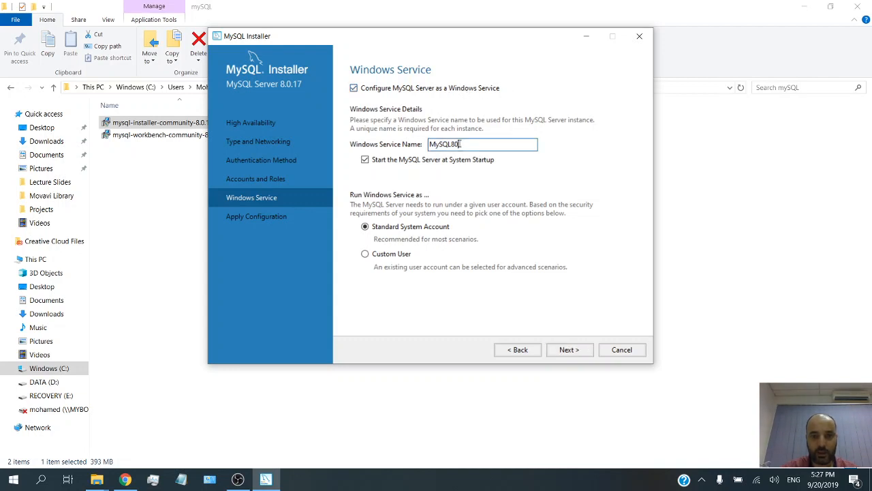
{"action": "left_click_drag", "start_coordinate": [461, 144], "coordinate": [427, 144]}
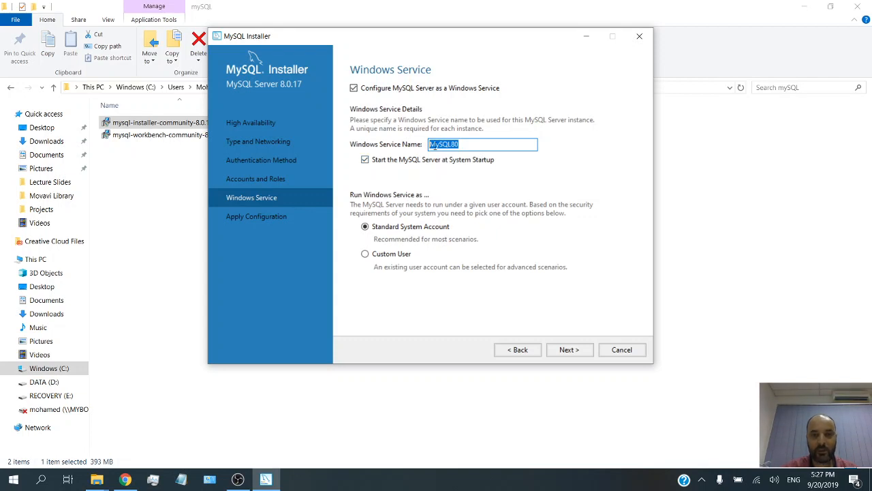
{"action": "double_click", "coordinate": [444, 143]}
{"action": "left_click", "coordinate": [444, 144]}
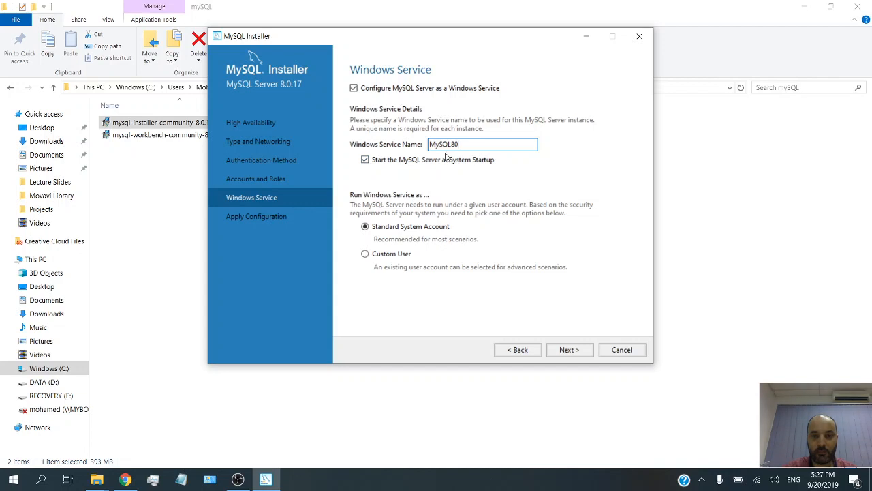
Leave Start the MySQL Server at System Startup enabled and accept the Windows service settings
{"action": "left_click", "coordinate": [365, 162]}
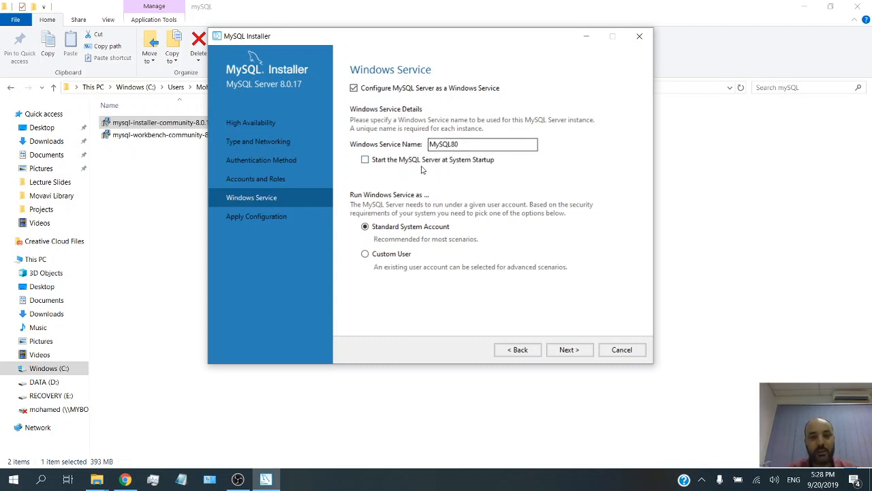
{"action": "left_click", "coordinate": [366, 160]}
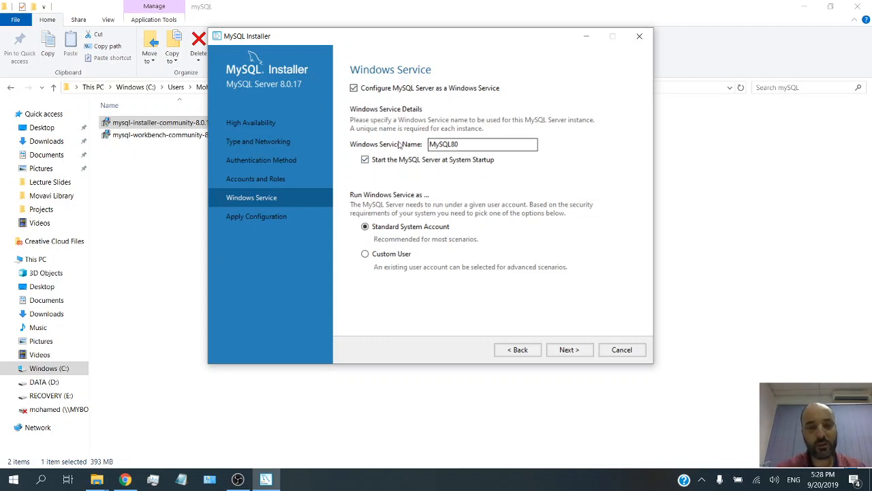
{"action": "left_click", "coordinate": [366, 160]}
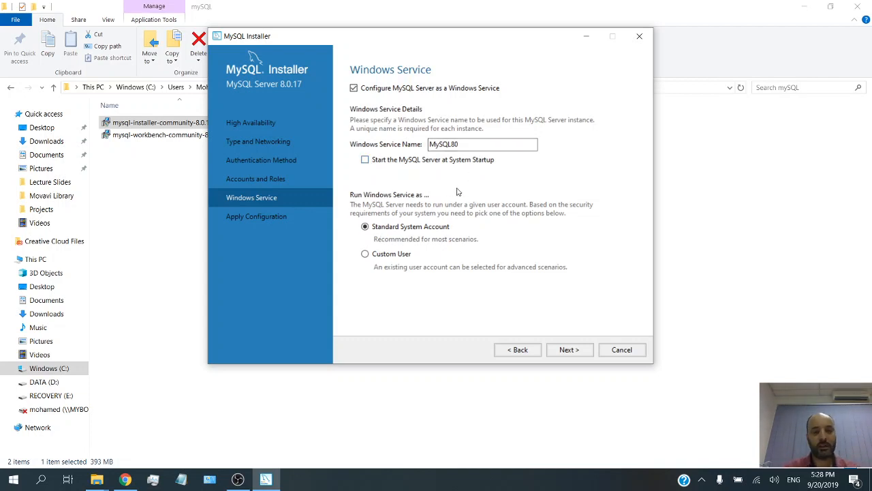
{"action": "left_click", "coordinate": [365, 160]}
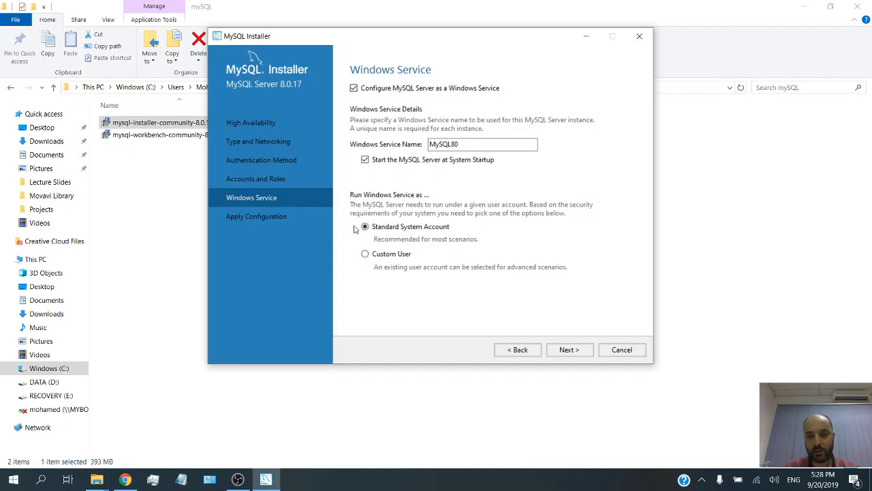
{"action": "left_click", "coordinate": [574, 351]}
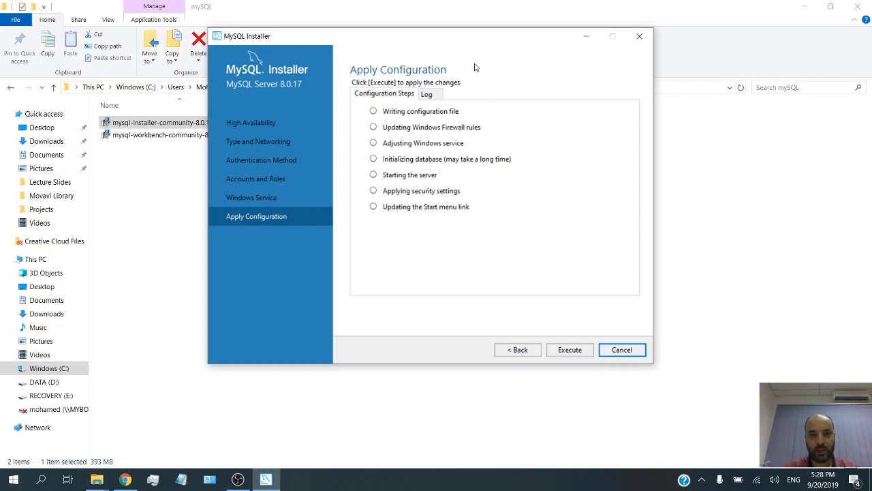
Apply the MySQL Server 8.0.17 configuration and finish the installation with Start MySQL Workbench after Setup left enabled
{"action": "left_click", "coordinate": [573, 352]}
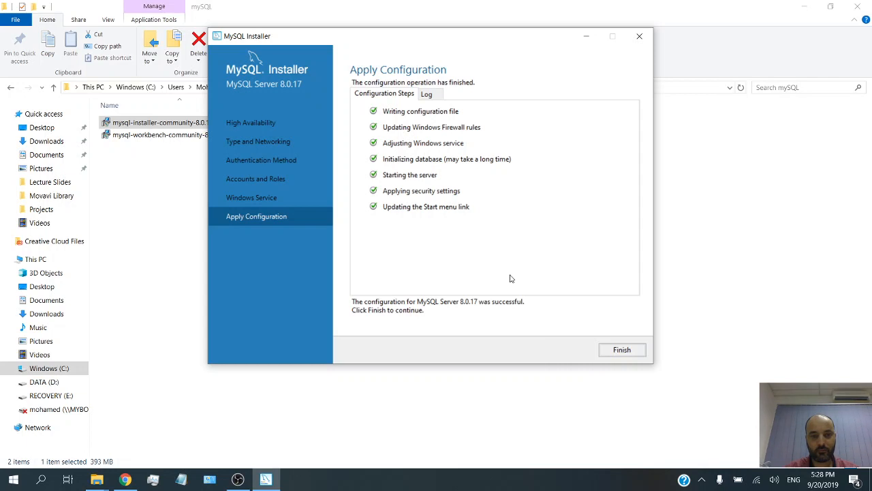
{"action": "left_click", "coordinate": [622, 351]}
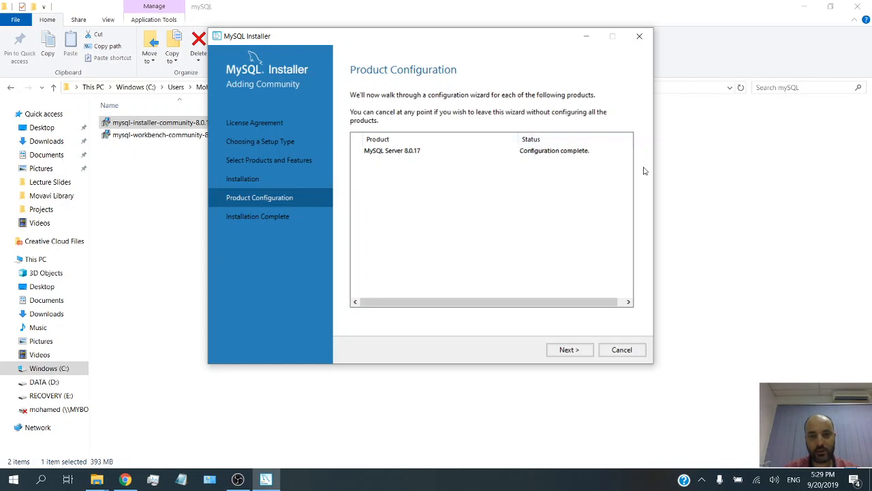
{"action": "left_click", "coordinate": [570, 350]}
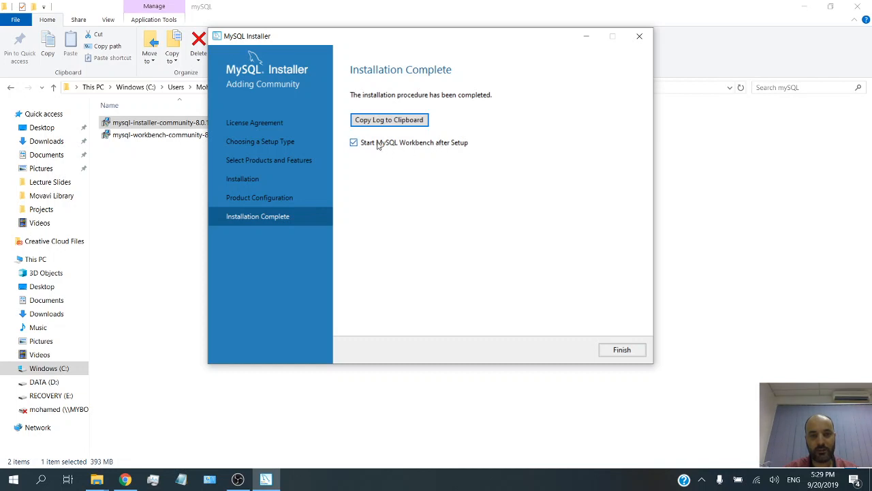
{"action": "left_click", "coordinate": [622, 350]}
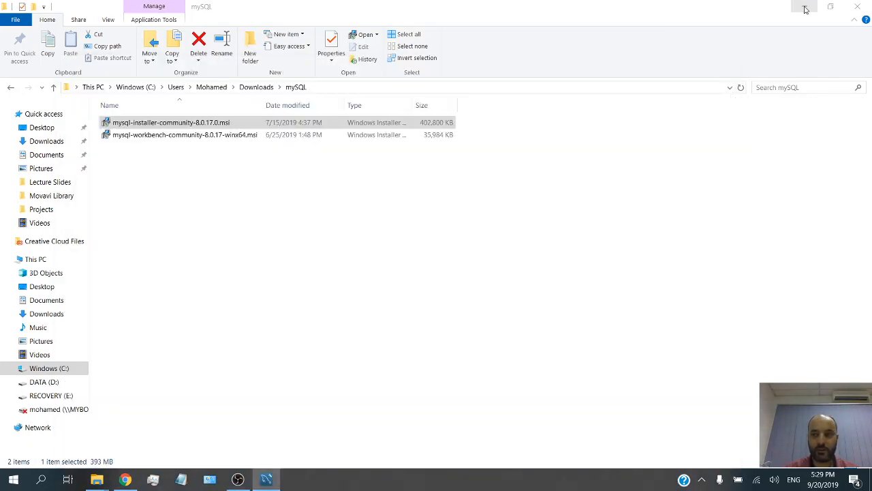
Maximize MySQL Workbench and review the server connection settings, keeping Standard (TCP/IP) as the connection method, host 127.0.0.1, port 3306 and username root
{"action": "left_click", "coordinate": [803, 7]}
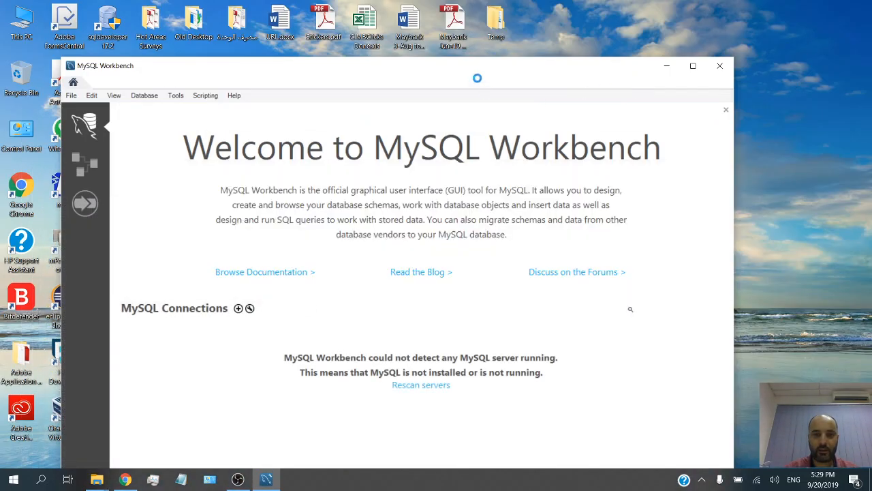
{"action": "left_click_drag", "start_coordinate": [512, 59], "coordinate": [503, 4]}
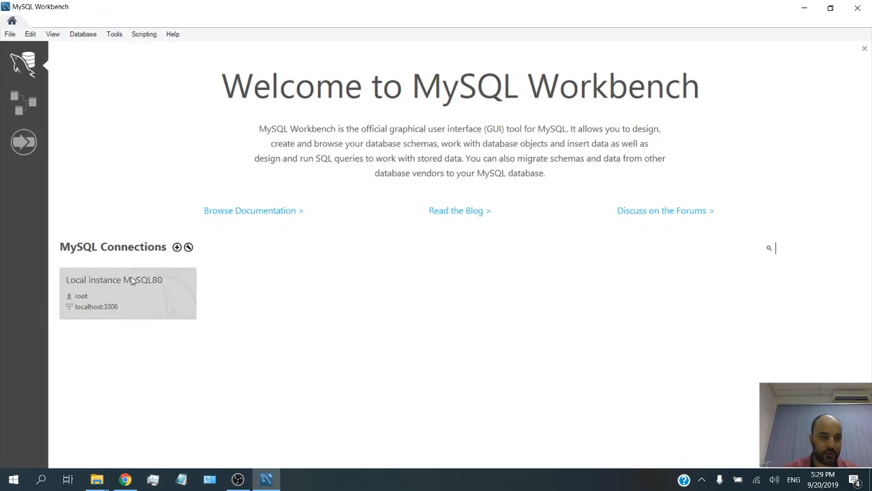
{"action": "left_click", "coordinate": [188, 247]}
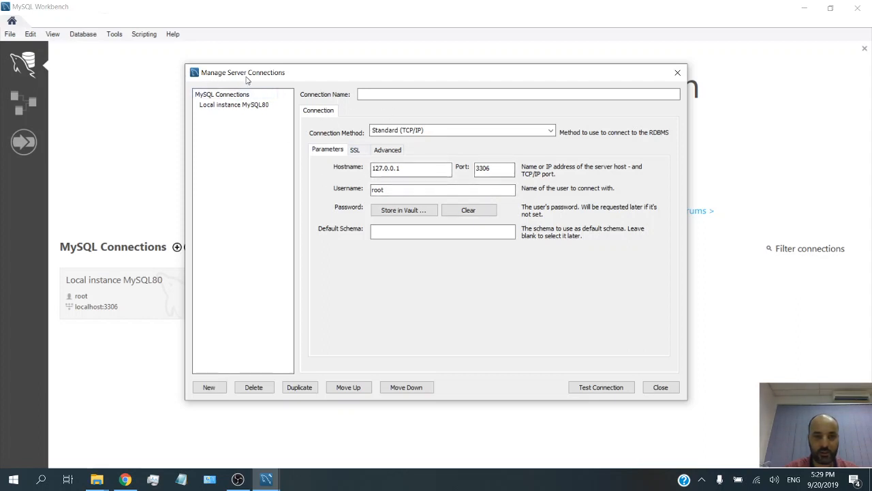
{"action": "left_click", "coordinate": [446, 134]}
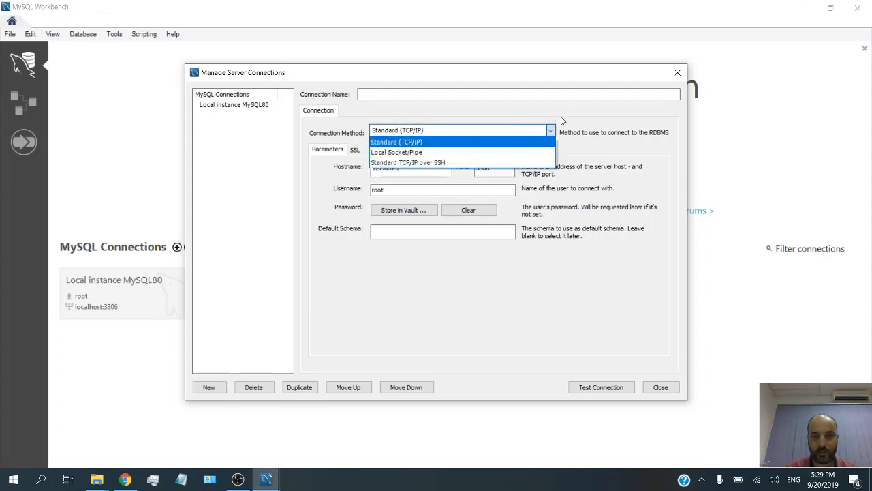
{"action": "left_click", "coordinate": [417, 143]}
{"action": "left_click", "coordinate": [502, 95]}
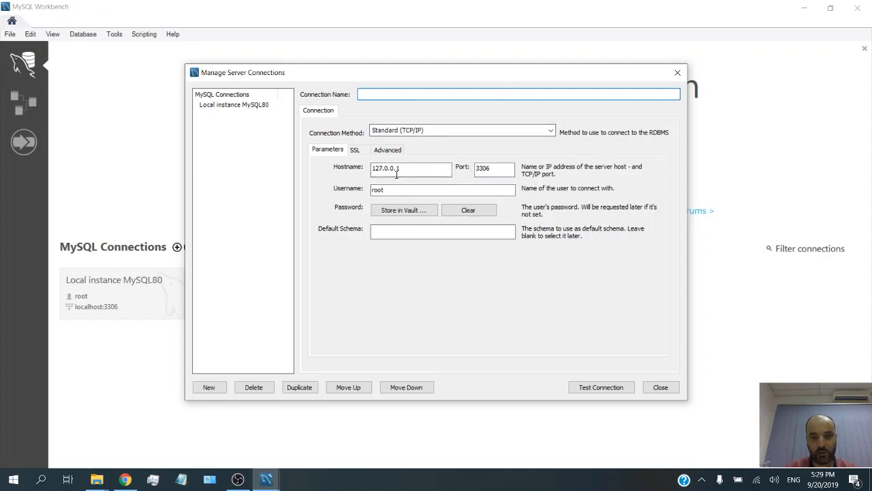
{"action": "double_click", "coordinate": [484, 168]}
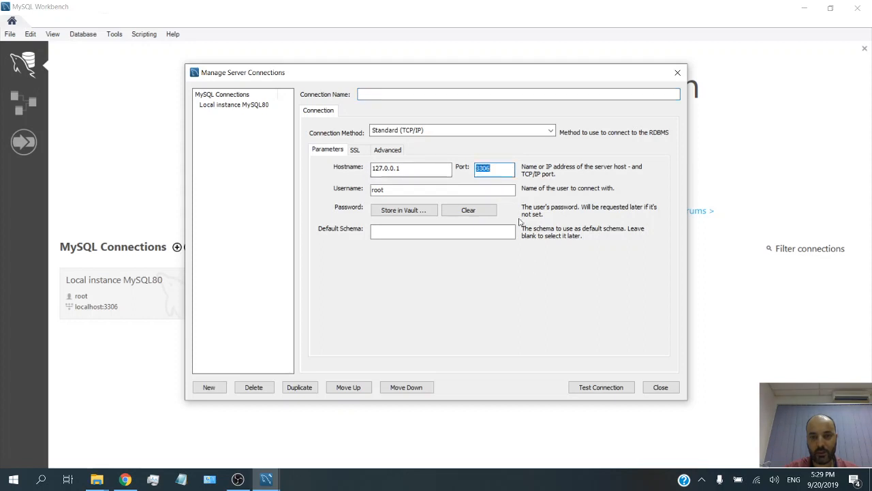
{"action": "left_click", "coordinate": [377, 189]}
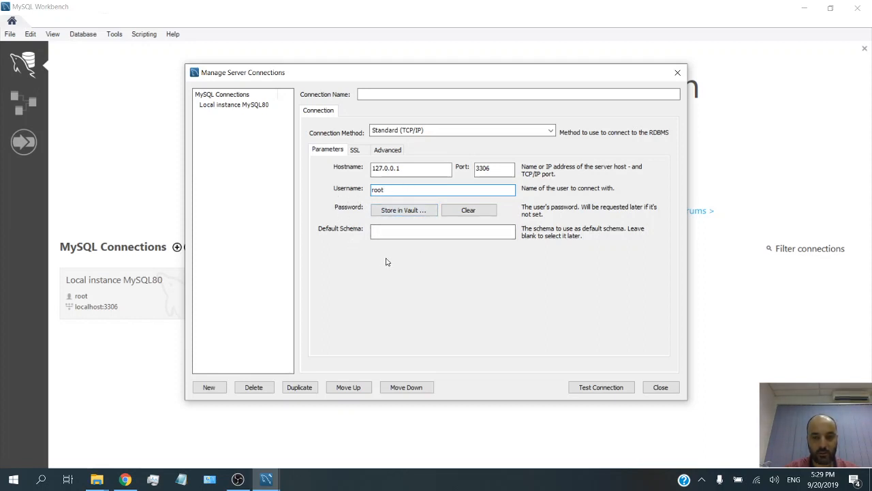
Test the server connection by entering the root password with Save password in vault enabled, and close the connection manager
{"action": "left_click", "coordinate": [599, 390]}
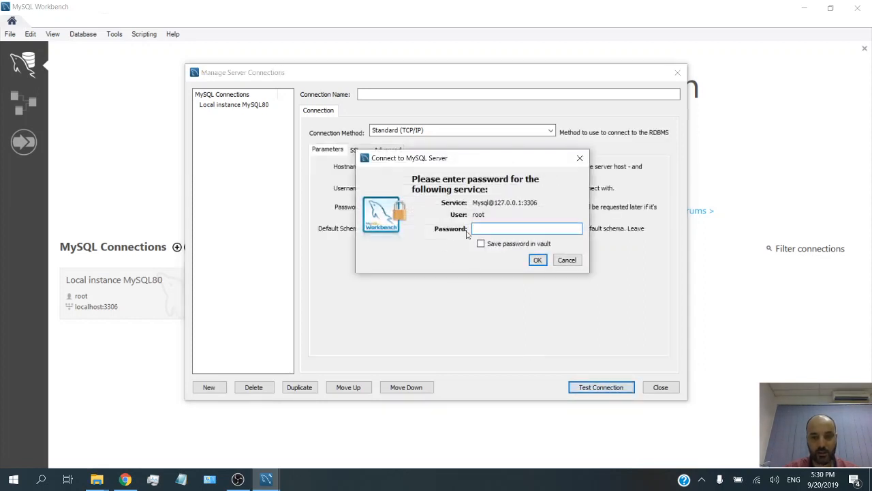
{"action": "type", "text": "*"}
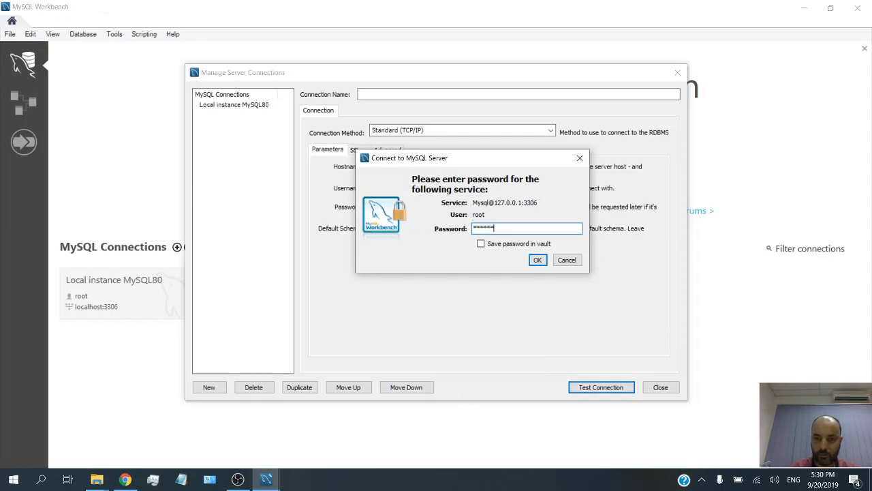
{"action": "left_click", "coordinate": [481, 244]}
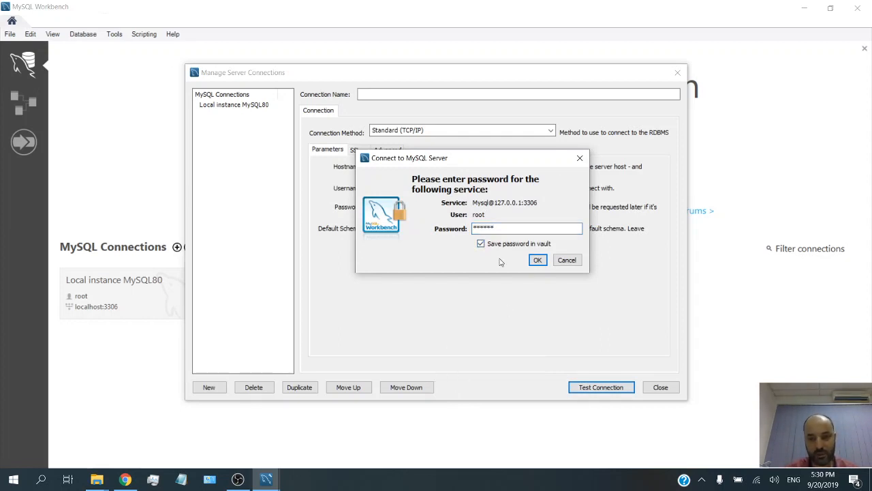
{"action": "left_click", "coordinate": [538, 261]}
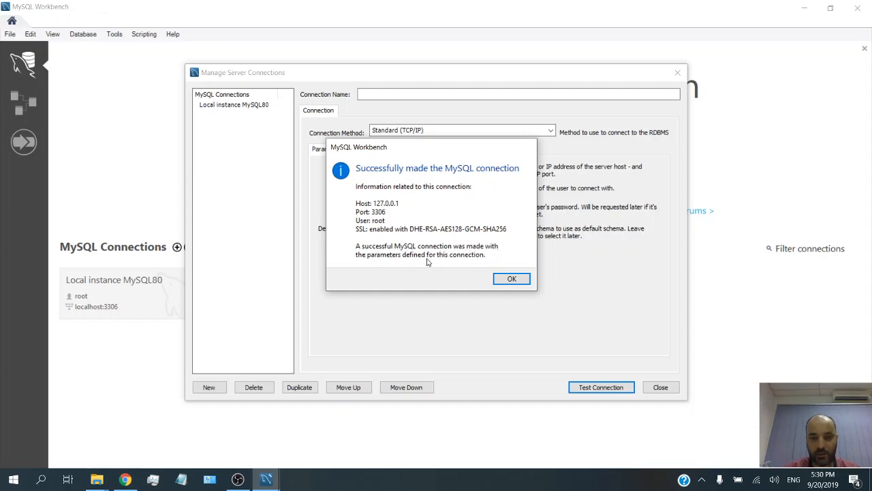
{"action": "left_click", "coordinate": [511, 279]}
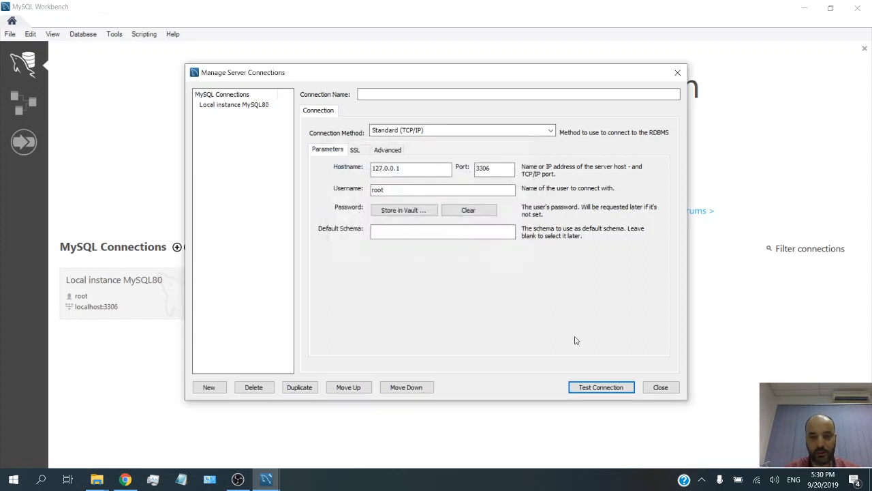
{"action": "left_click", "coordinate": [662, 387]}
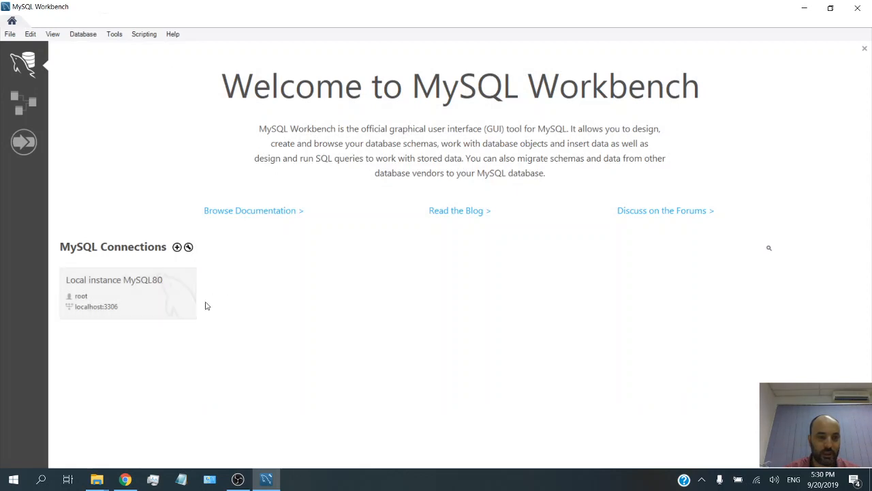
Connect to Local instance MySQL80 with the root password and widen the query editor area
{"action": "left_click", "coordinate": [133, 297]}
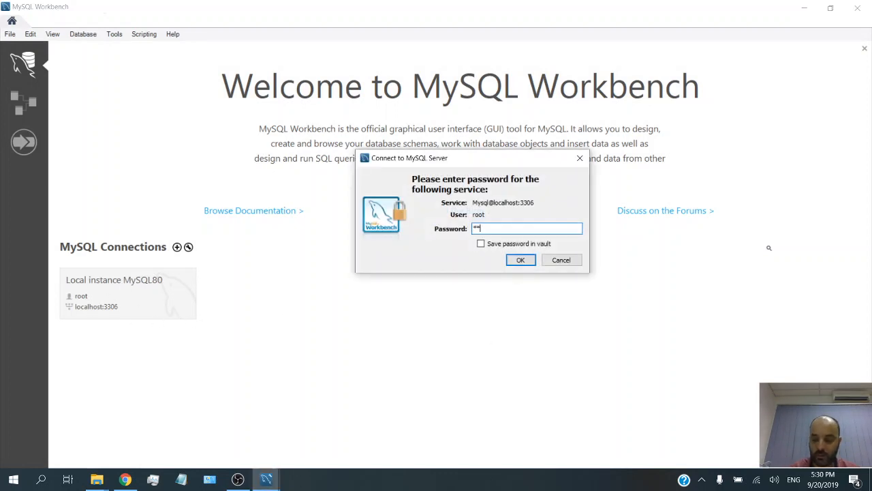
{"action": "key", "text": "Return"}
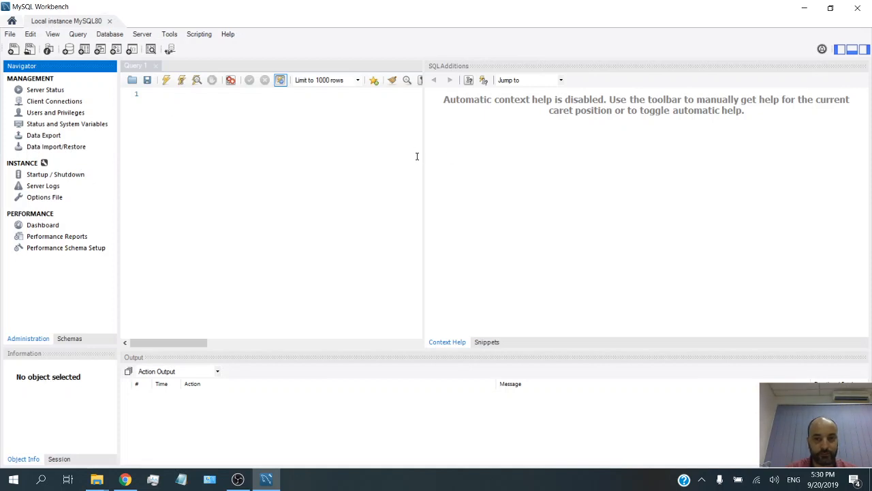
{"action": "left_click_drag", "start_coordinate": [423, 154], "coordinate": [560, 162]}
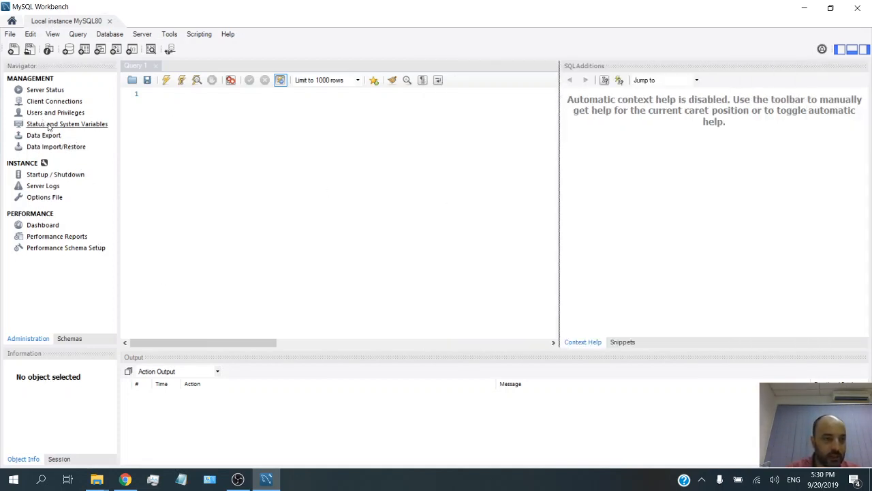
Stop and restart the database server from the instance's Startup / Shutdown page, entering the root password to reconnect
{"action": "left_click", "coordinate": [55, 177]}
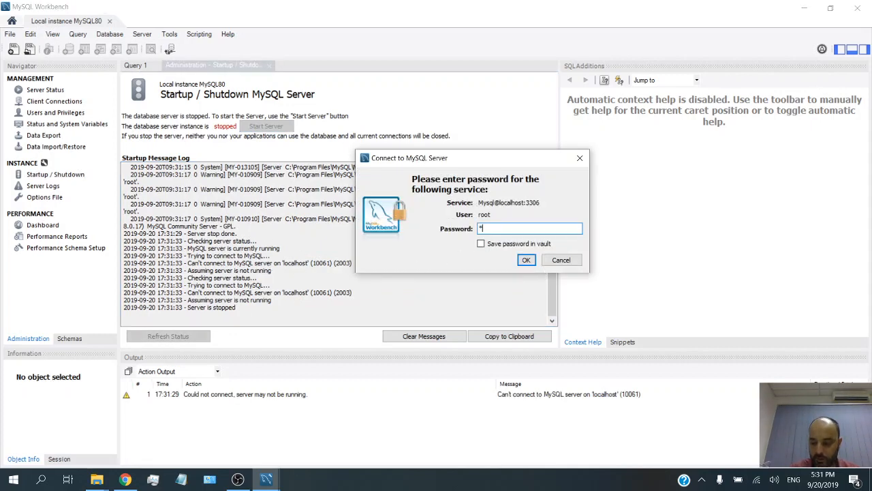
{"action": "key", "text": "Return"}
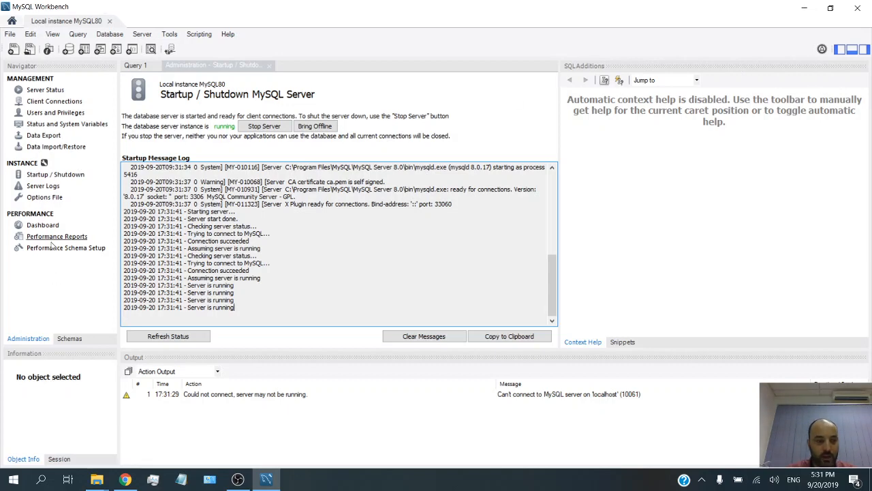
{"action": "left_click", "coordinate": [196, 64]}
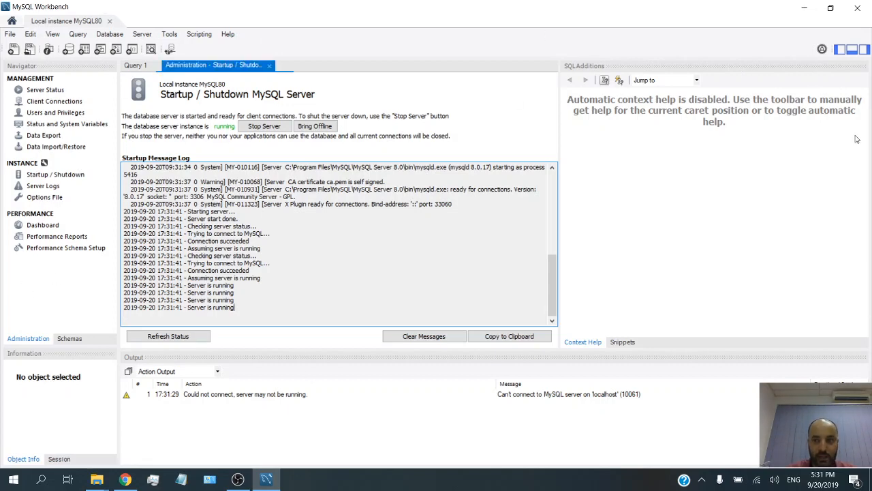
Minimize MySQL Workbench and open the Services list under Services and Applications in Windows Computer Management
{"action": "left_click", "coordinate": [804, 9]}
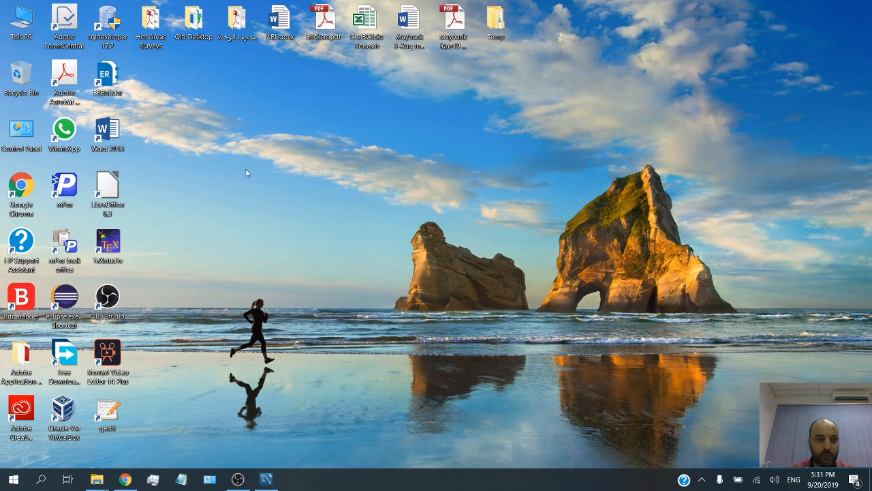
{"action": "right_click", "coordinate": [22, 20]}
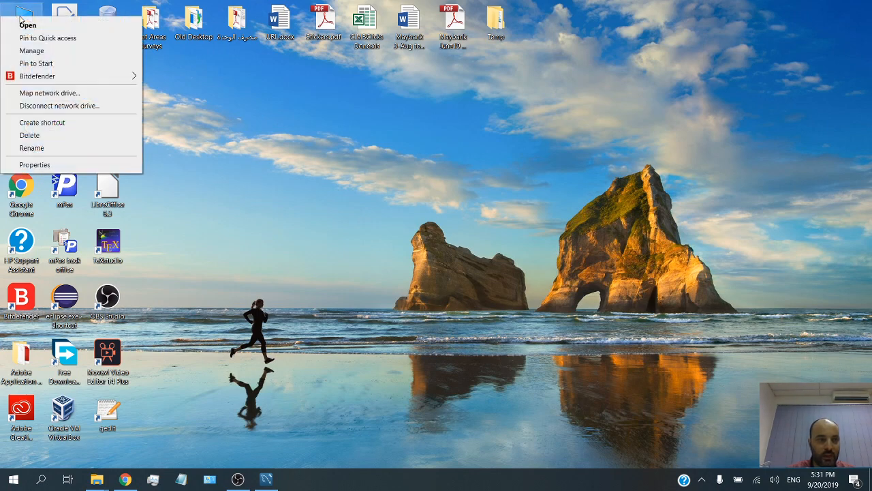
{"action": "left_click", "coordinate": [44, 52]}
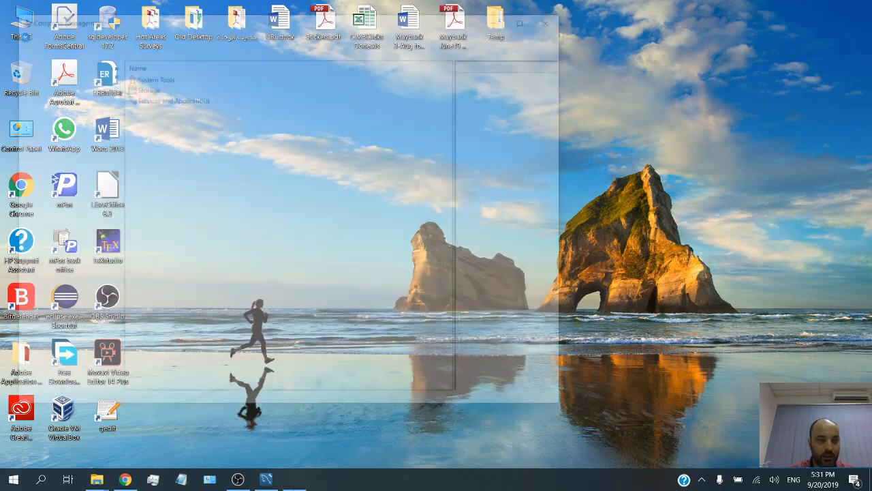
{"action": "double_click", "coordinate": [202, 23]}
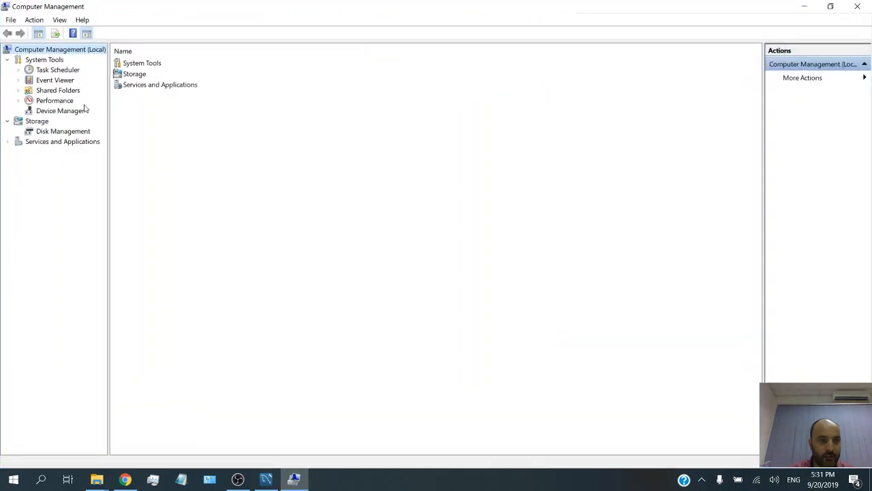
{"action": "left_click", "coordinate": [33, 143]}
{"action": "left_click", "coordinate": [8, 142]}
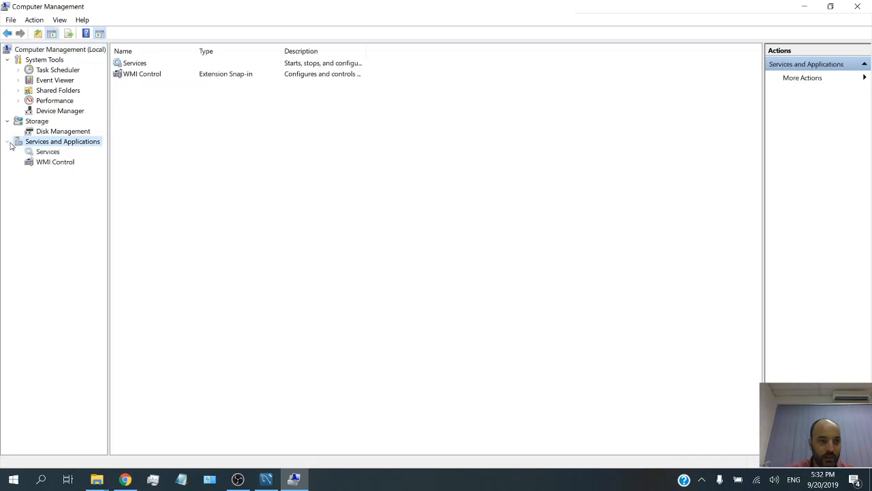
{"action": "left_click", "coordinate": [45, 153]}
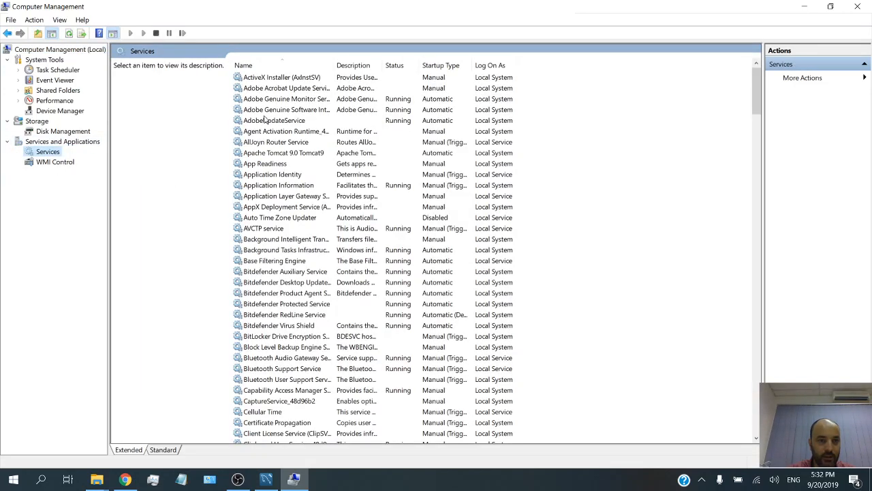
Display the services in the Standard view, widen the Name column to fit the full names and locate MySQL80
{"action": "left_click", "coordinate": [162, 450]}
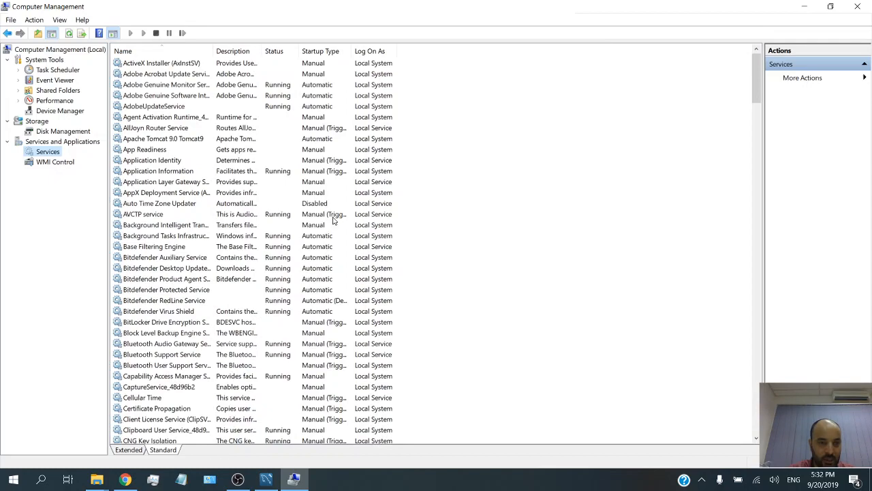
{"action": "double_click", "coordinate": [214, 51]}
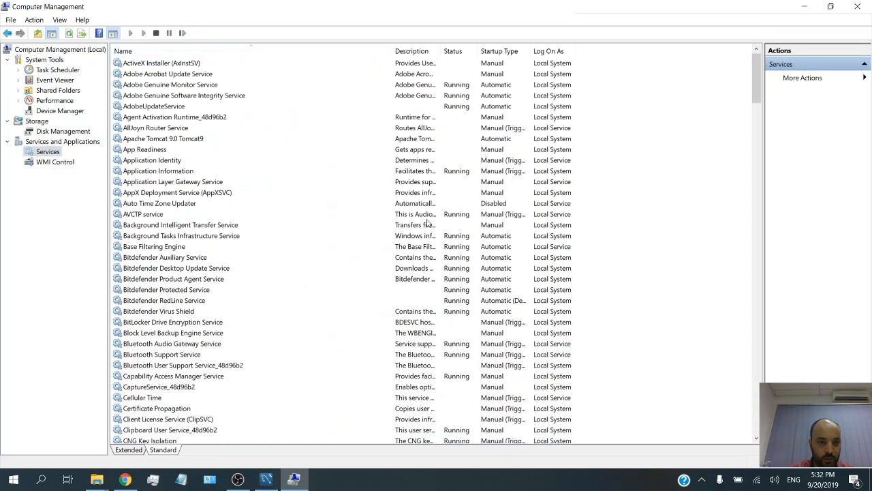
{"action": "scroll", "coordinate": [295, 263], "scroll_direction": "down", "scroll_amount": 20}
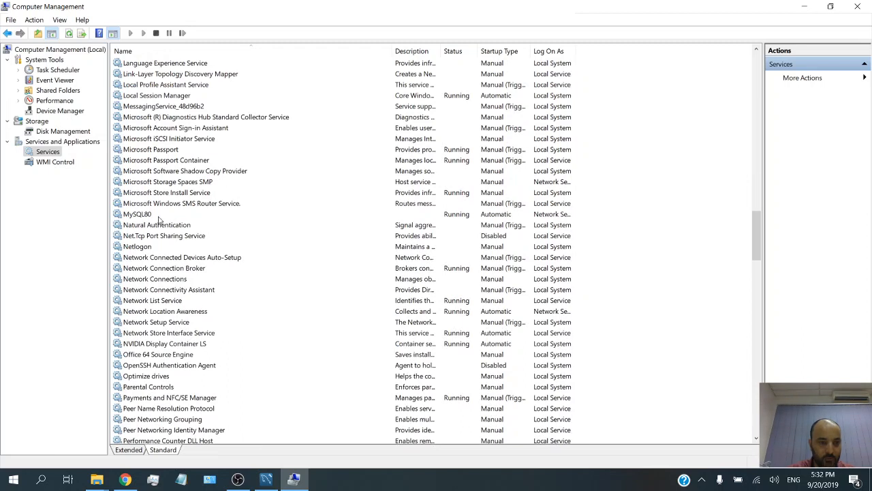
Stop the MySQL80 service in the Services list and start it again
{"action": "left_click", "coordinate": [159, 217]}
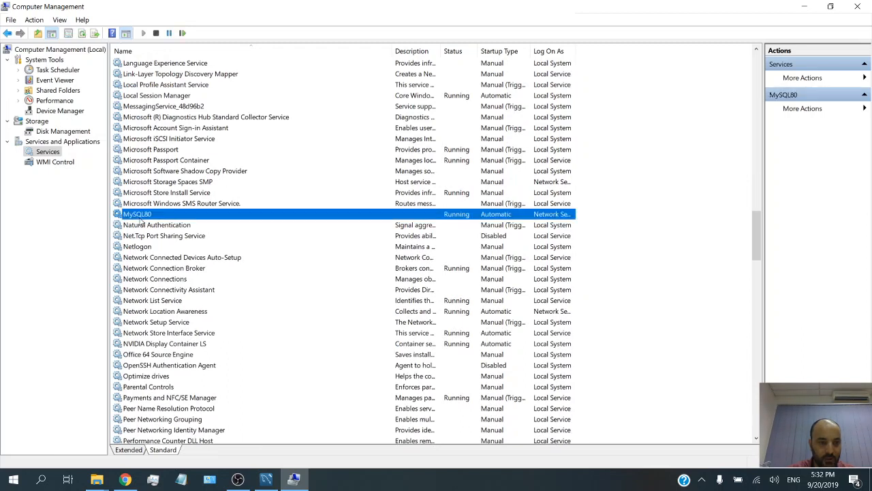
{"action": "right_click", "coordinate": [457, 216]}
{"action": "left_click", "coordinate": [492, 234]}
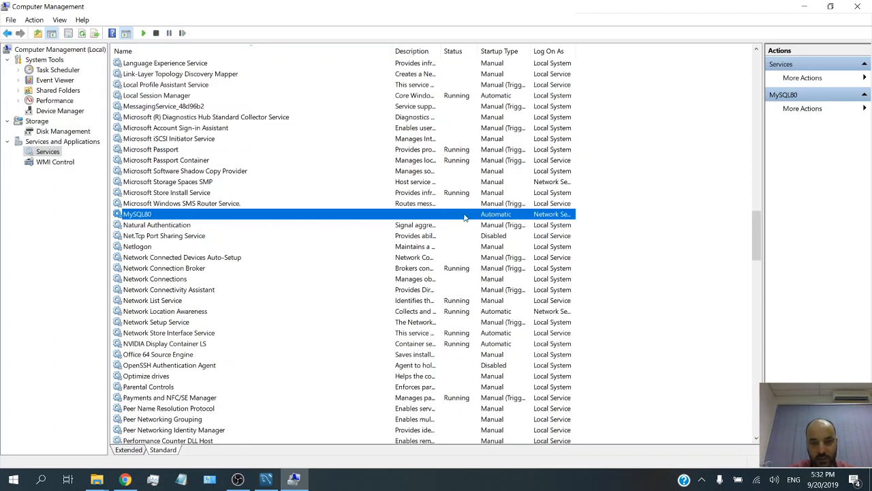
{"action": "right_click", "coordinate": [174, 219]}
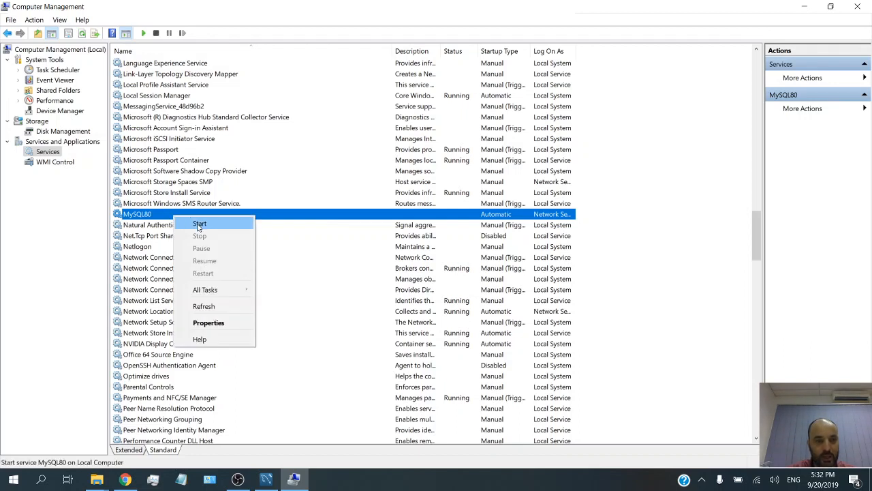
{"action": "left_click", "coordinate": [199, 225]}
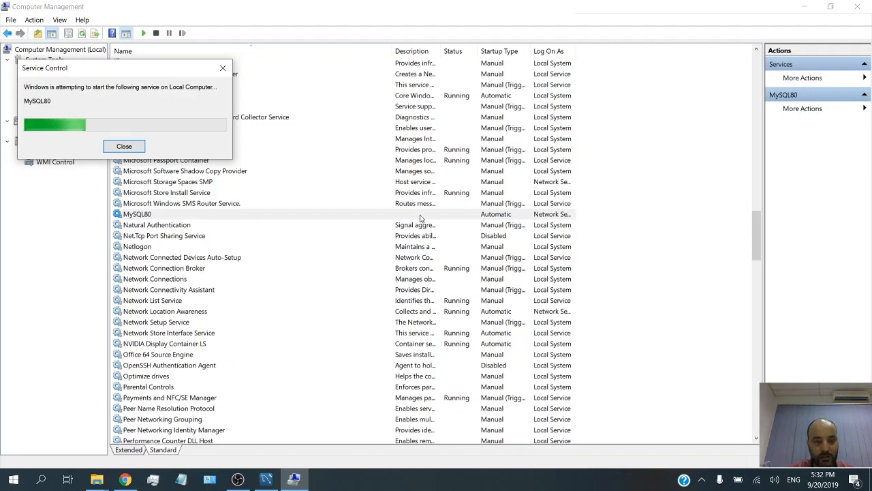
Switch to MySQL Workbench, view the performance Dashboard, show the schema list and close the Dashboard
{"action": "left_click", "coordinate": [270, 482]}
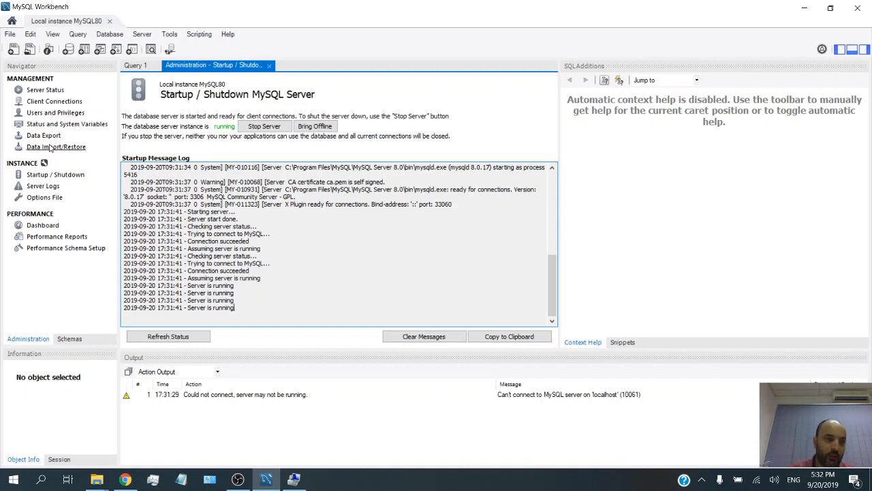
{"action": "left_click", "coordinate": [43, 226]}
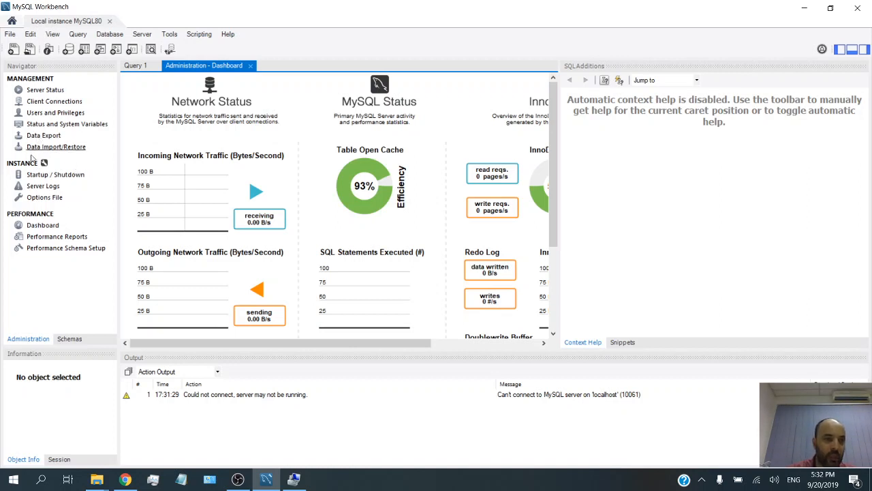
{"action": "left_click", "coordinate": [70, 340]}
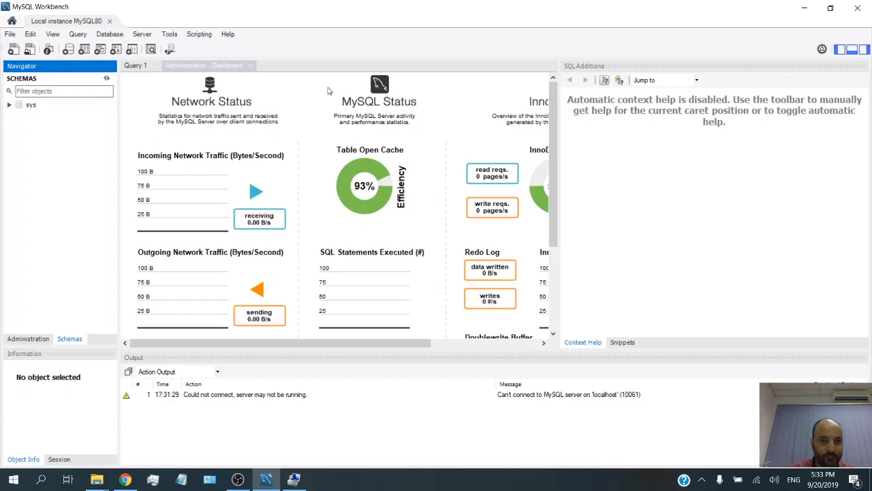
{"action": "left_click", "coordinate": [251, 68]}
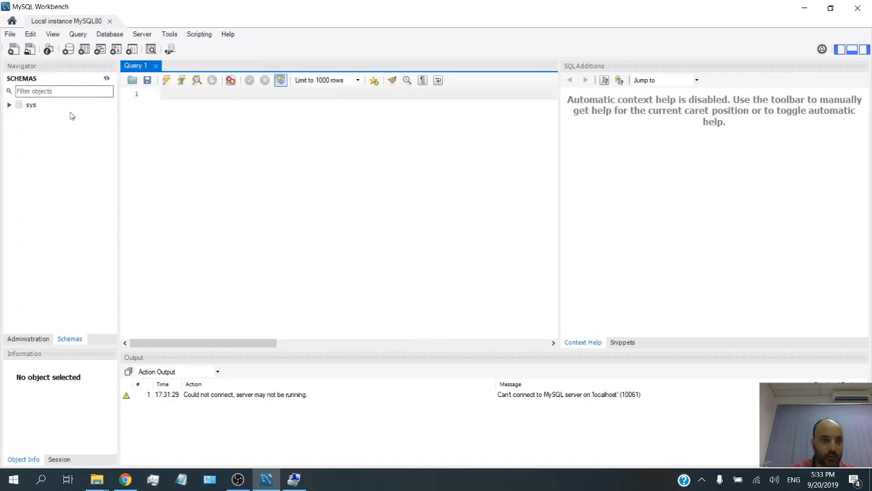
Open the editor for a new schema on the connected server, entering the root password when required
{"action": "left_click", "coordinate": [69, 53]}
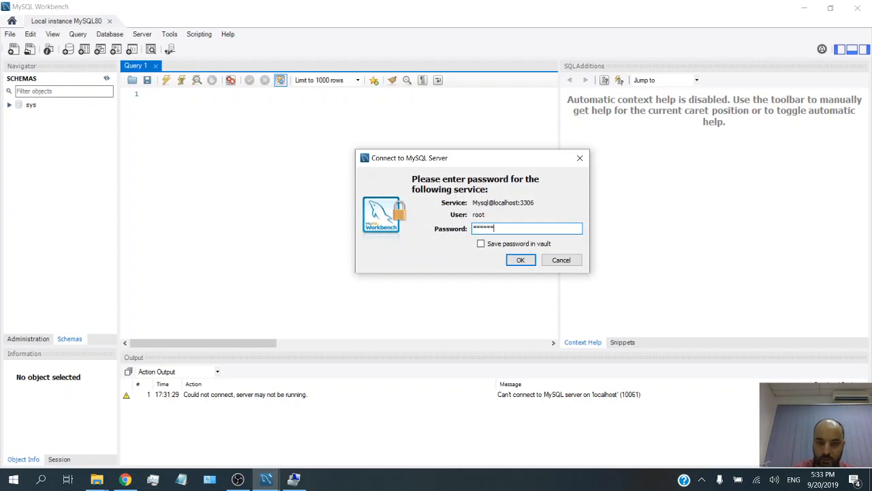
{"action": "left_click", "coordinate": [520, 259]}
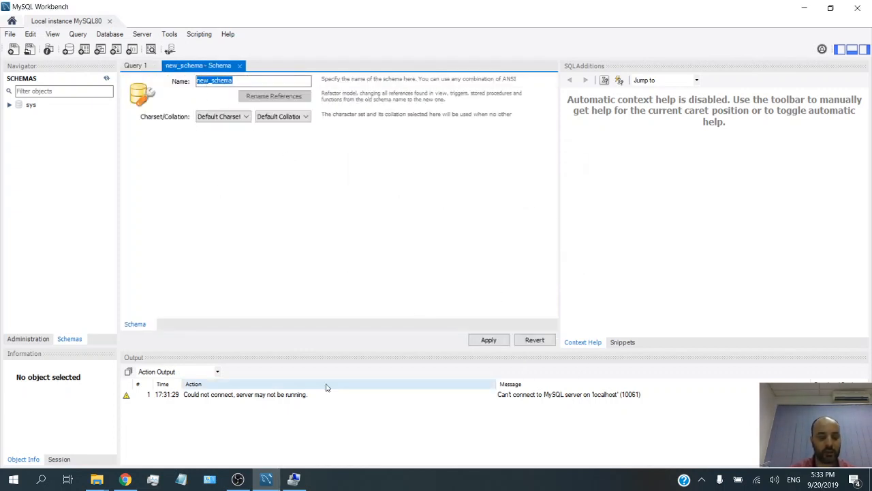
{"action": "type", "text": "My"}
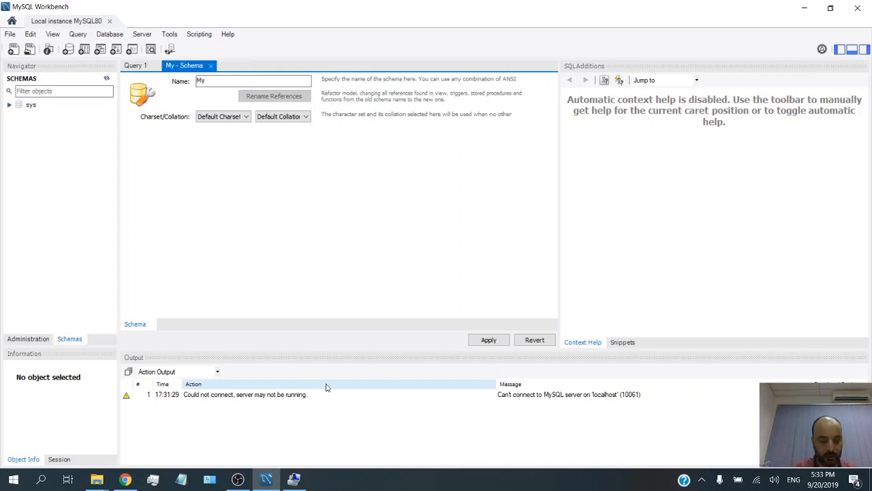
{"action": "type", "text": "Course"}
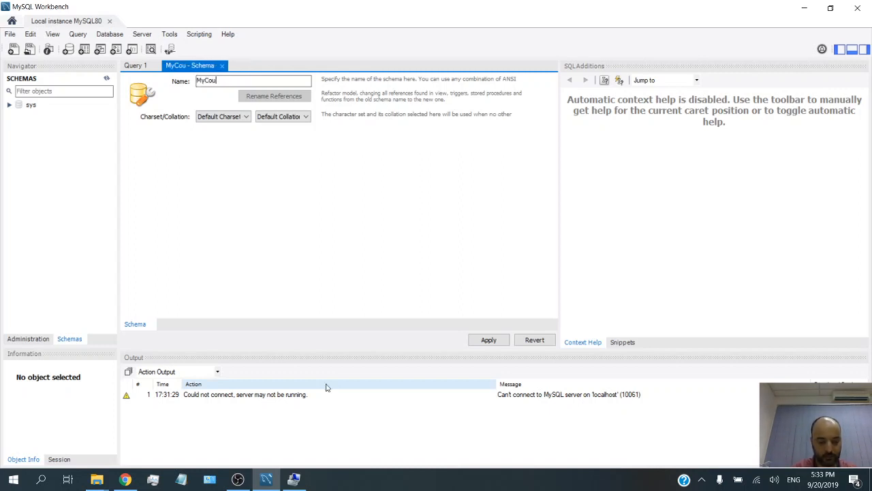
{"action": "key", "text": "BackSpace"}
{"action": "key", "text": "BackSpace"}
{"action": "key", "text": "BackSpace"}
{"action": "key", "text": "BackSpace"}
{"action": "key", "text": "BackSpace"}
{"action": "key", "text": "BackSpace"}
{"action": "key", "text": "BackSpace"}
{"action": "key", "text": "BackSpace"}
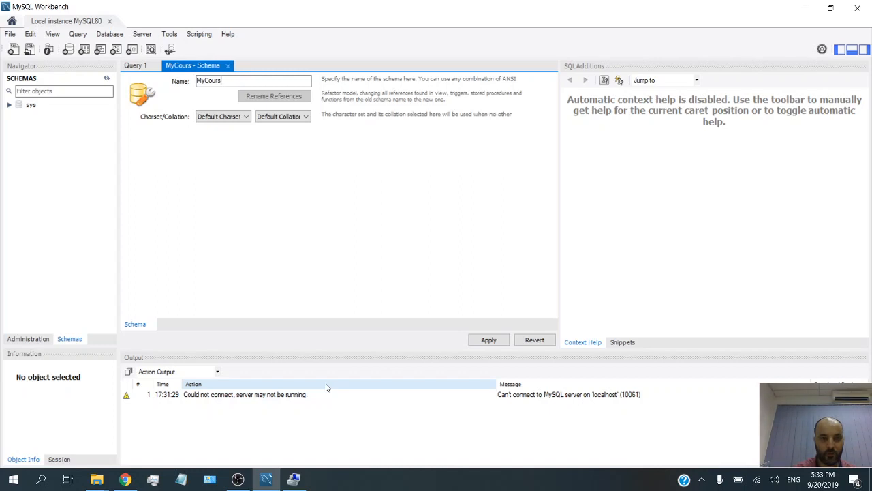
Create the new schema under the name SSK3408, suppressing further lowercase-name notices and applying the generated SQL script
{"action": "type", "text": "S"}
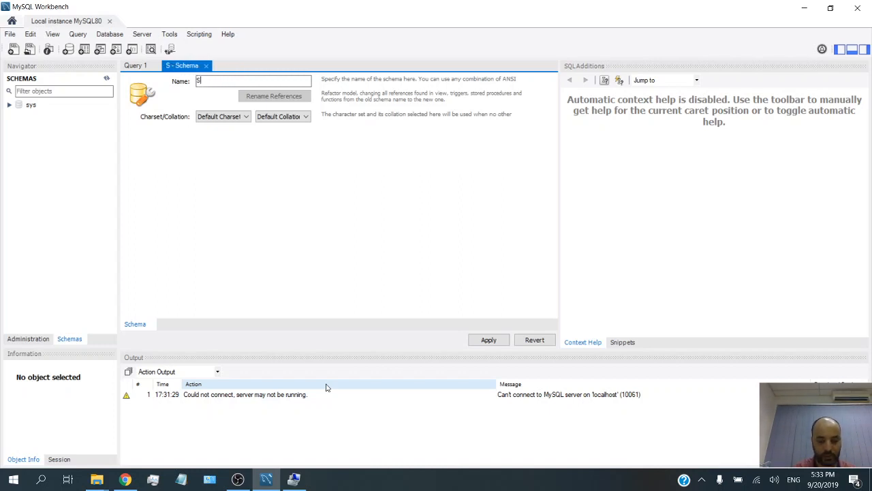
{"action": "type", "text": "SK3408"}
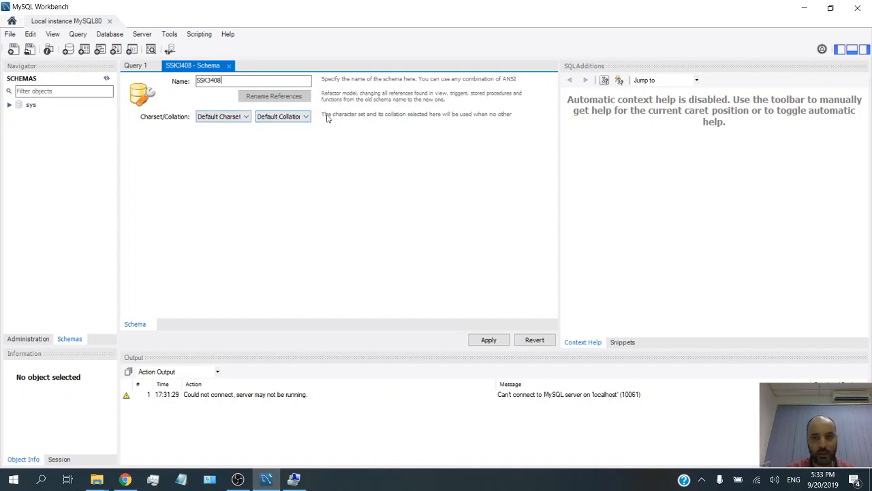
{"action": "left_click", "coordinate": [498, 344]}
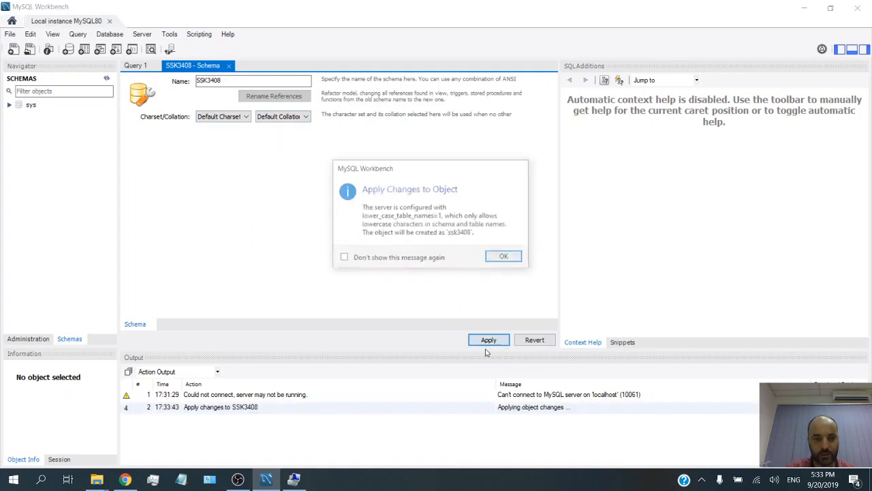
{"action": "left_click", "coordinate": [346, 260]}
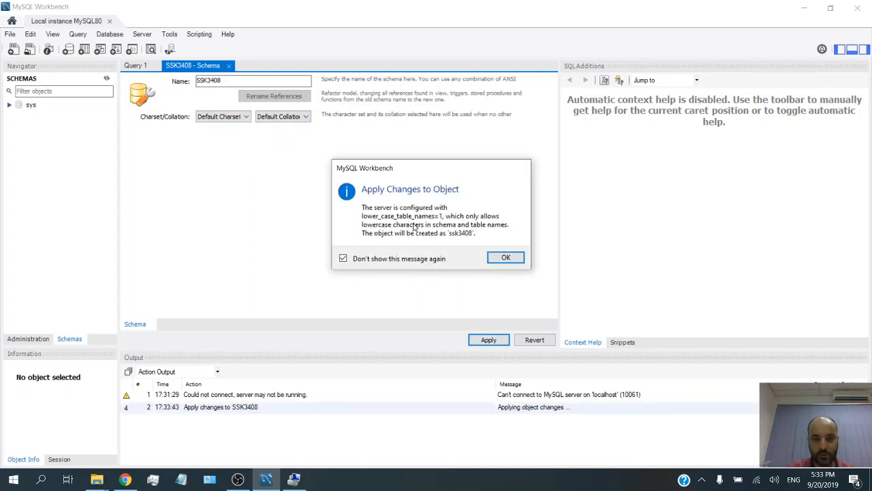
{"action": "left_click", "coordinate": [504, 262]}
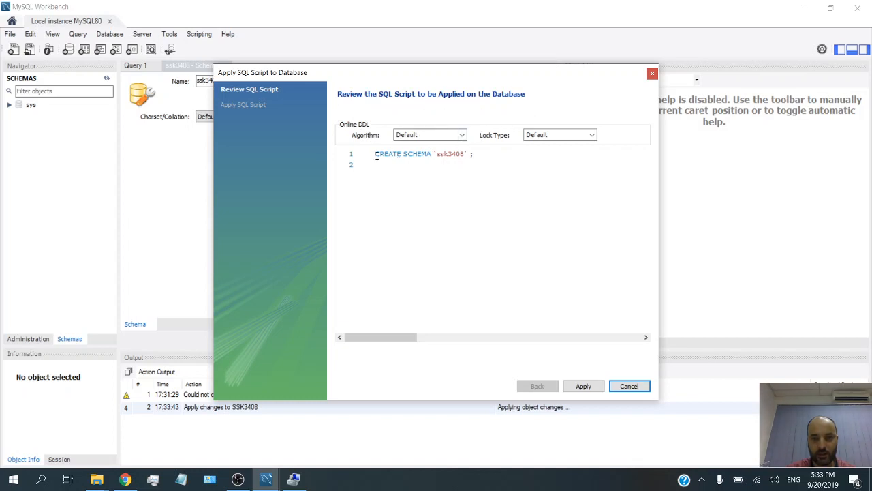
{"action": "left_click", "coordinate": [583, 385]}
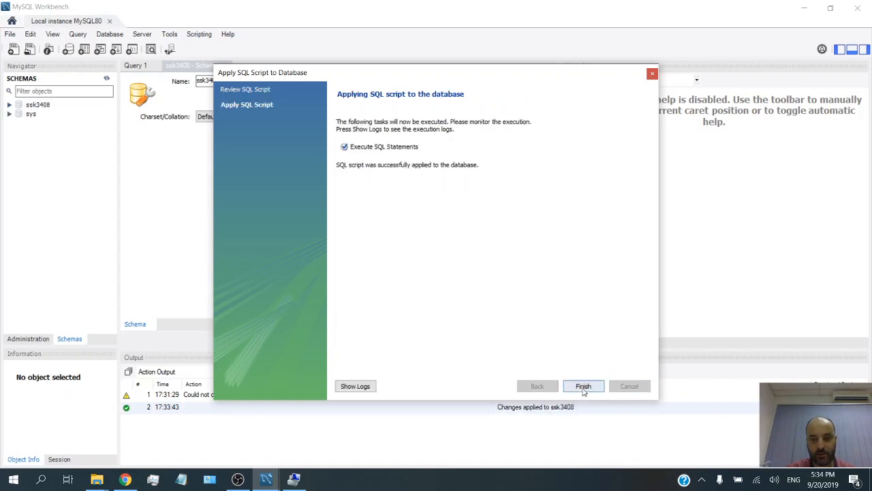
{"action": "left_click", "coordinate": [584, 389]}
Expand the ssk3408 schema, select its Tables node and close the schema editor
{"action": "left_click", "coordinate": [9, 105]}
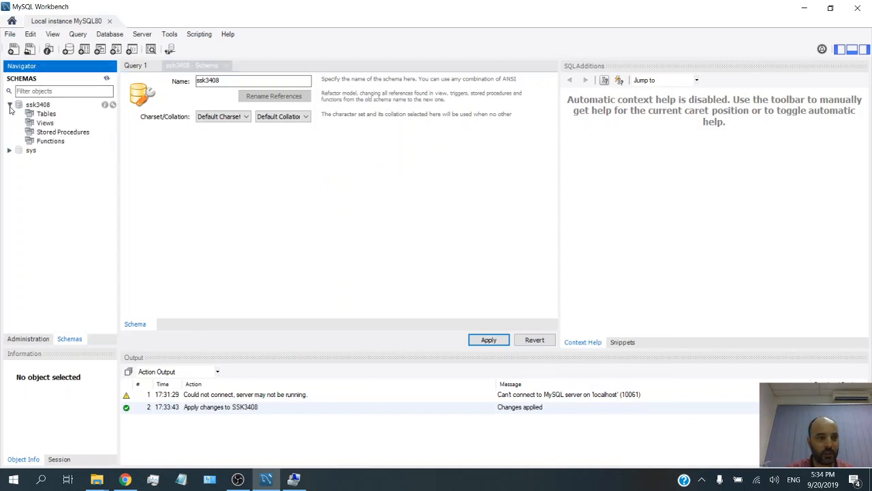
{"action": "left_click", "coordinate": [38, 114]}
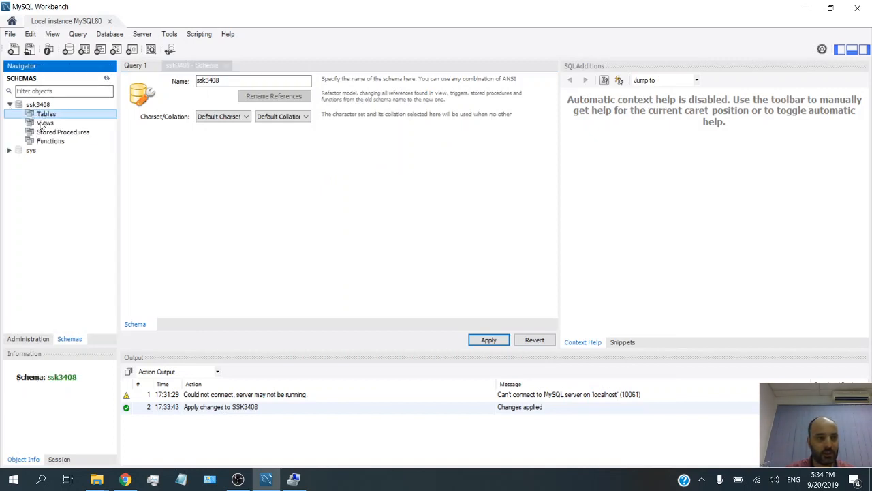
{"action": "left_click", "coordinate": [229, 65]}
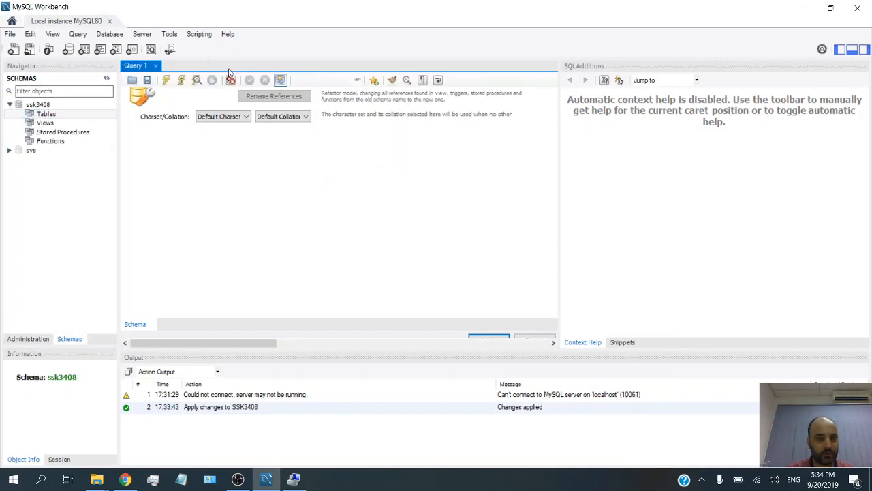
{"action": "left_click", "coordinate": [45, 116]}
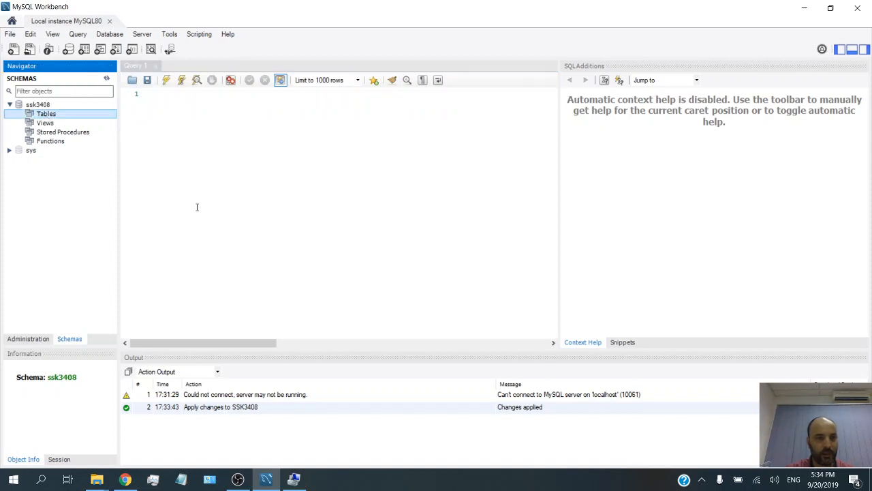
{"action": "mouse_move", "coordinate": [107, 108]}
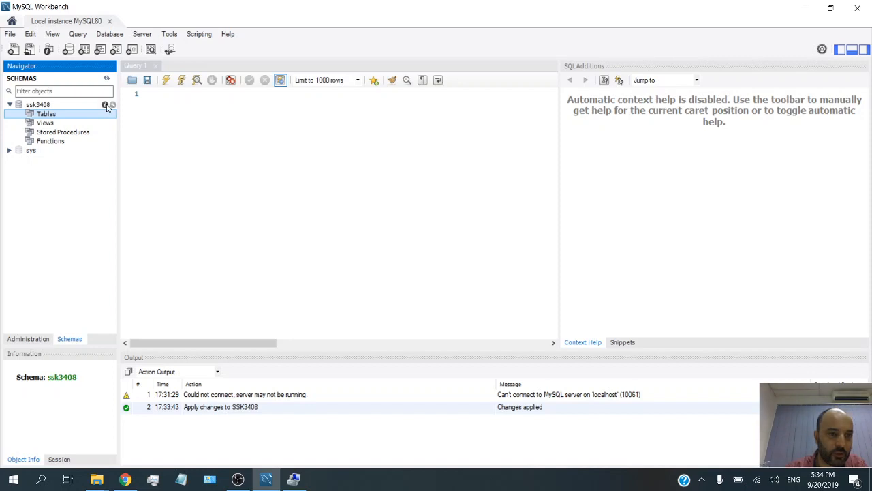
Try to create a table without a default schema, and set ssk3408 as the default schema
{"action": "left_click", "coordinate": [84, 49]}
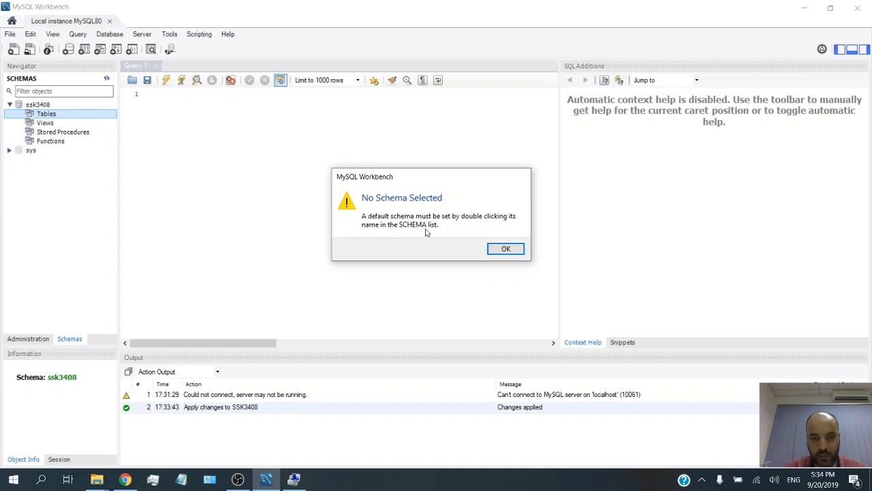
{"action": "left_click", "coordinate": [503, 248]}
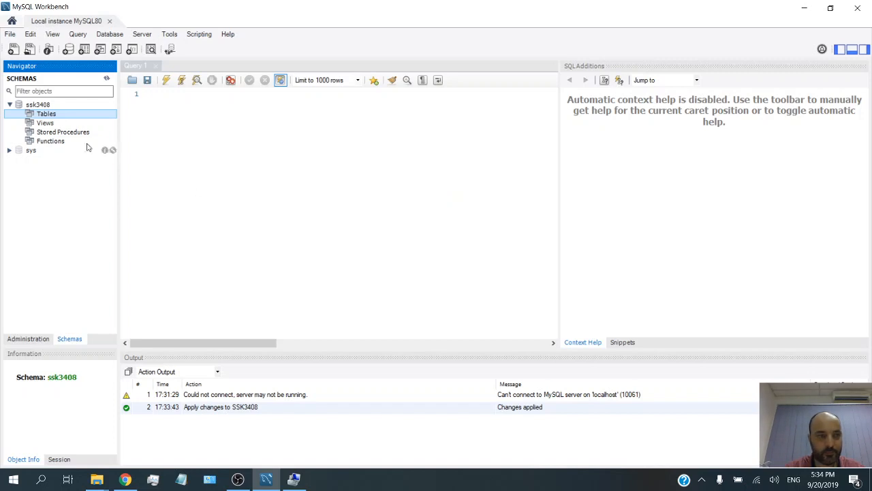
{"action": "double_click", "coordinate": [36, 105]}
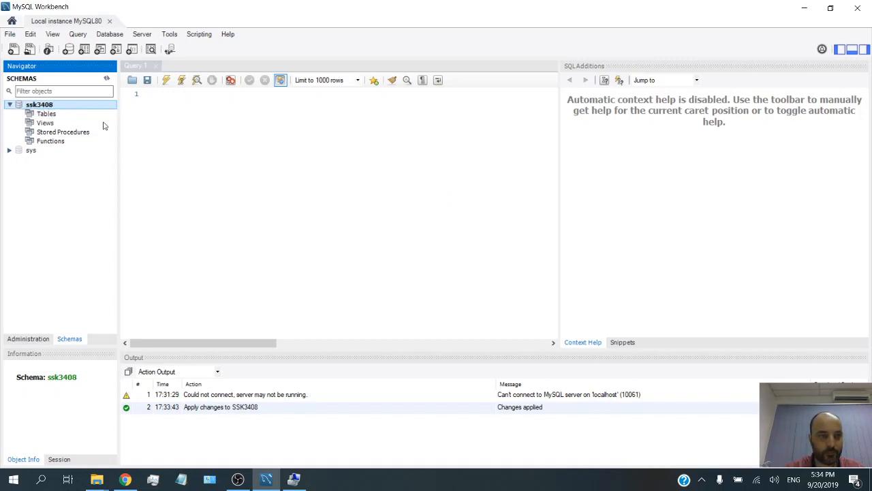
Start a new table in ssk3408 named Country, review the storage engine choices and keep InnoDB
{"action": "left_click", "coordinate": [43, 115]}
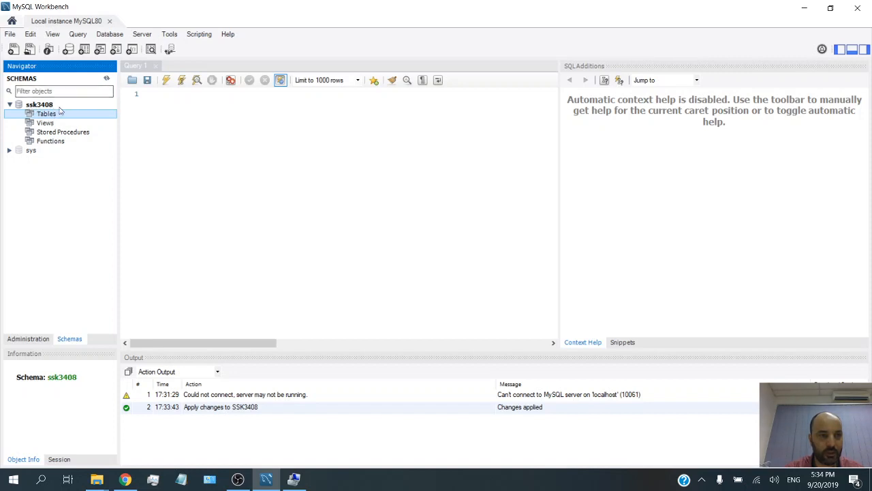
{"action": "left_click", "coordinate": [84, 49]}
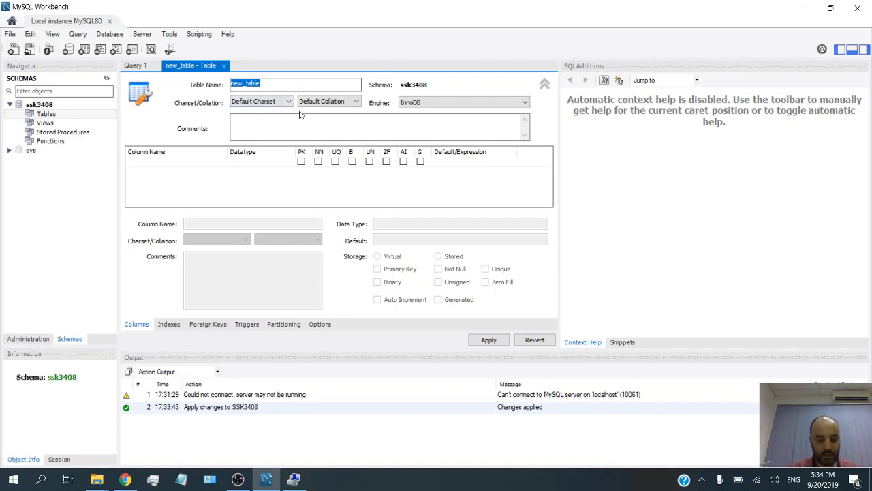
{"action": "type", "text": "Co"}
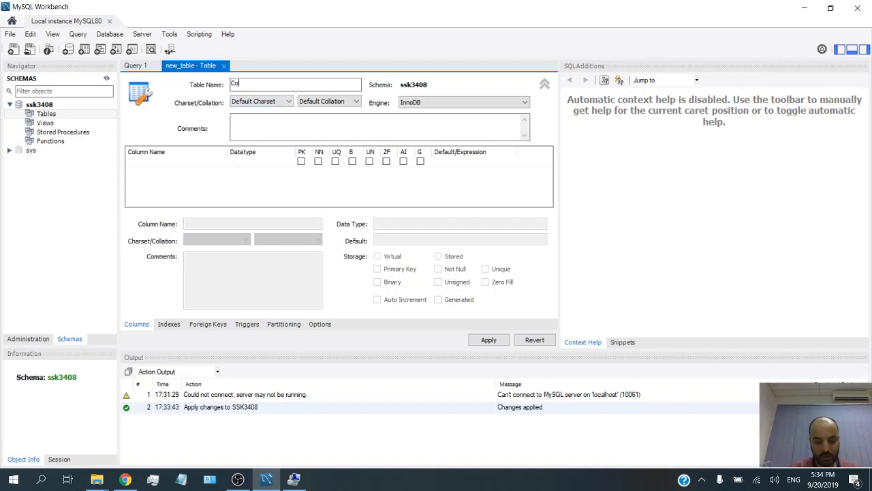
{"action": "type", "text": "untry"}
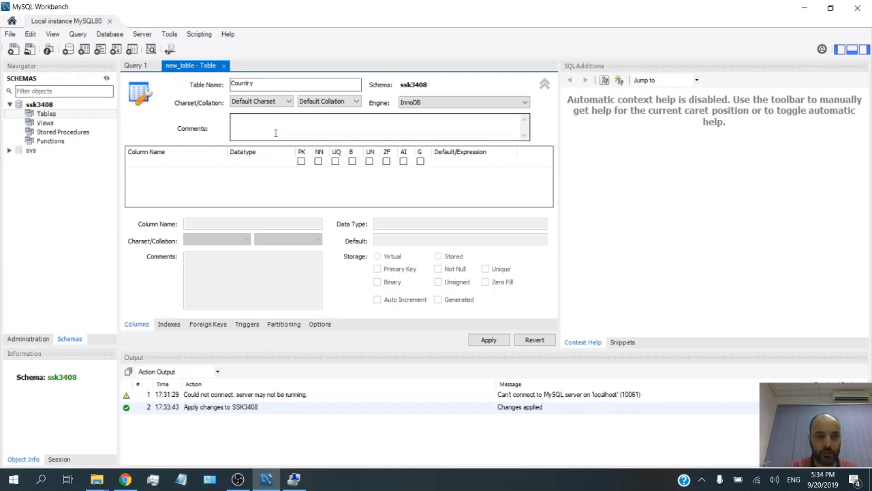
{"action": "left_click", "coordinate": [435, 105]}
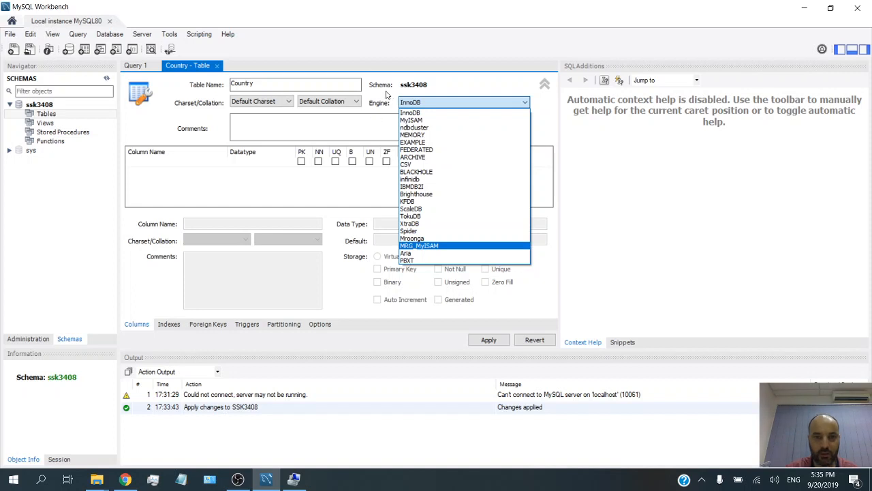
{"action": "left_click", "coordinate": [382, 126]}
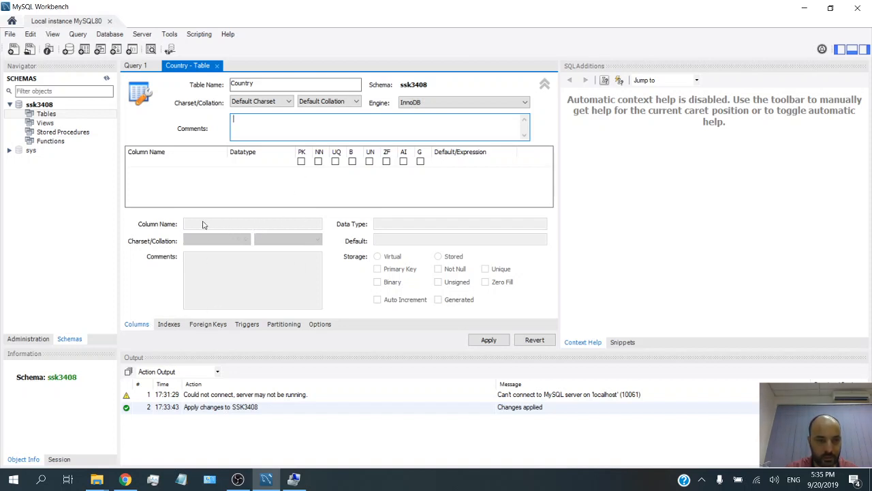
Add an Id column of type INT set as primary key, not null, unique, unsigned and auto-incremental
{"action": "left_click", "coordinate": [230, 177]}
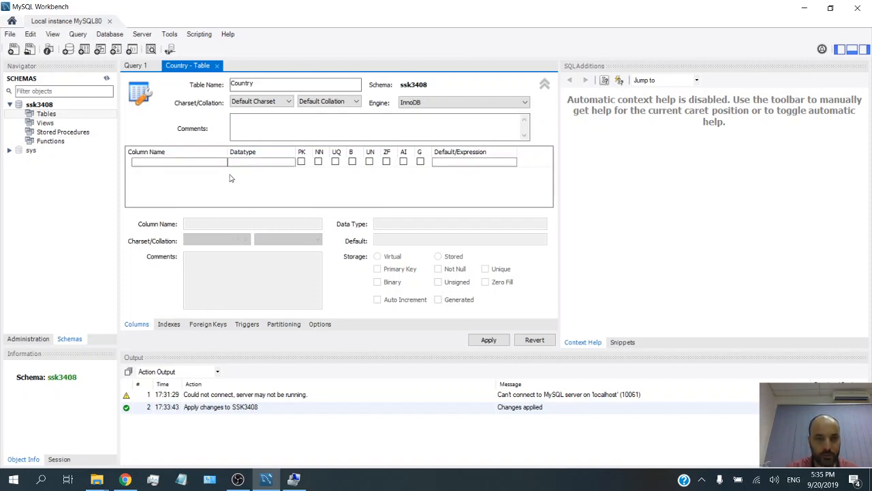
{"action": "left_click", "coordinate": [179, 165]}
{"action": "left_click", "coordinate": [174, 165]}
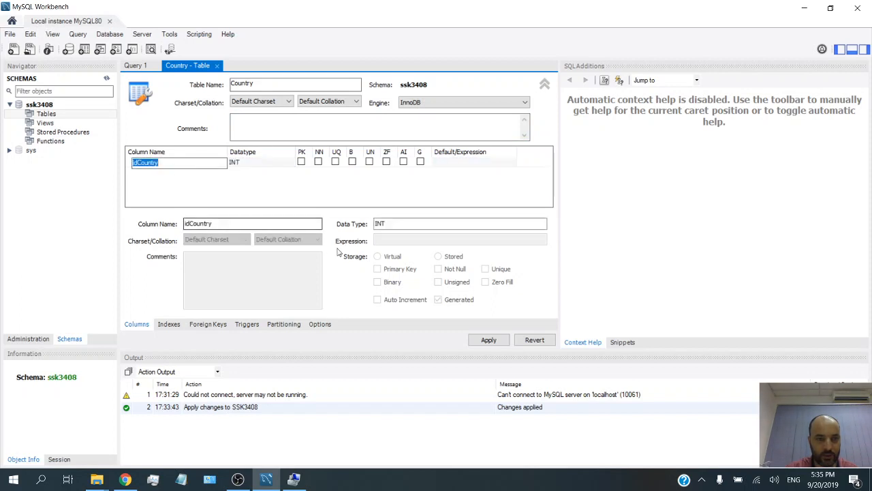
{"action": "type", "text": "Id"}
{"action": "key", "text": "Tab"}
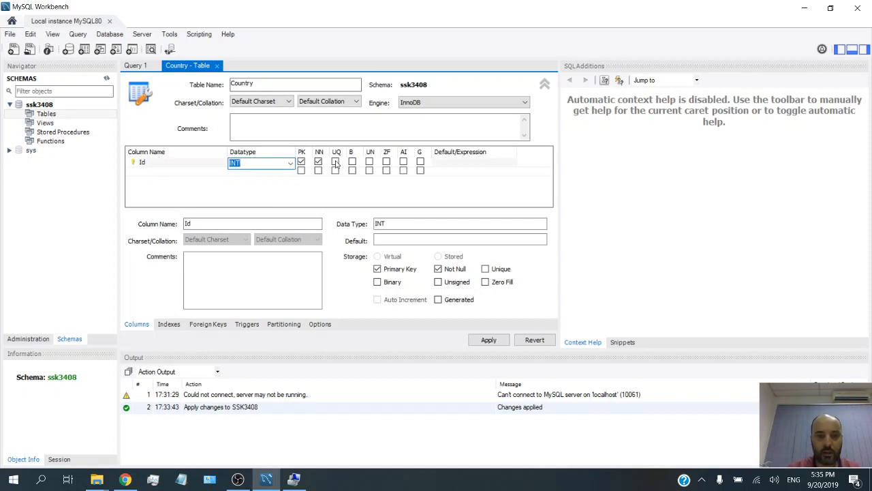
{"action": "left_click", "coordinate": [335, 162]}
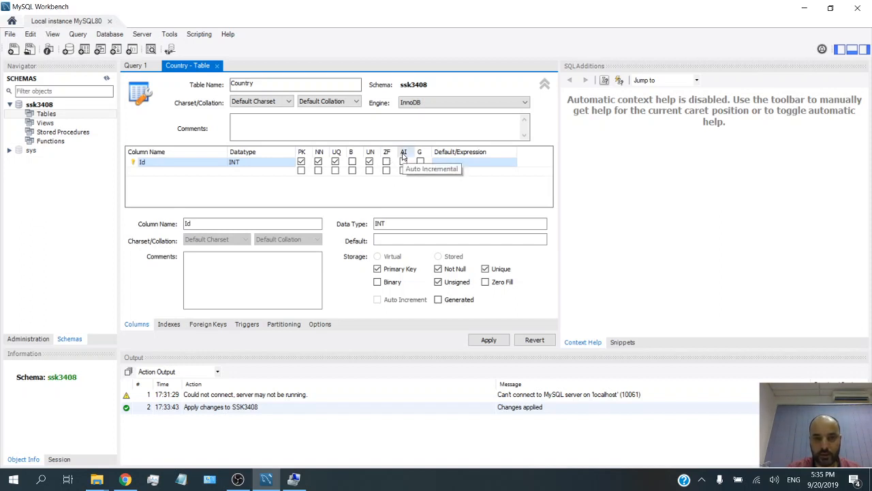
{"action": "left_click", "coordinate": [404, 162]}
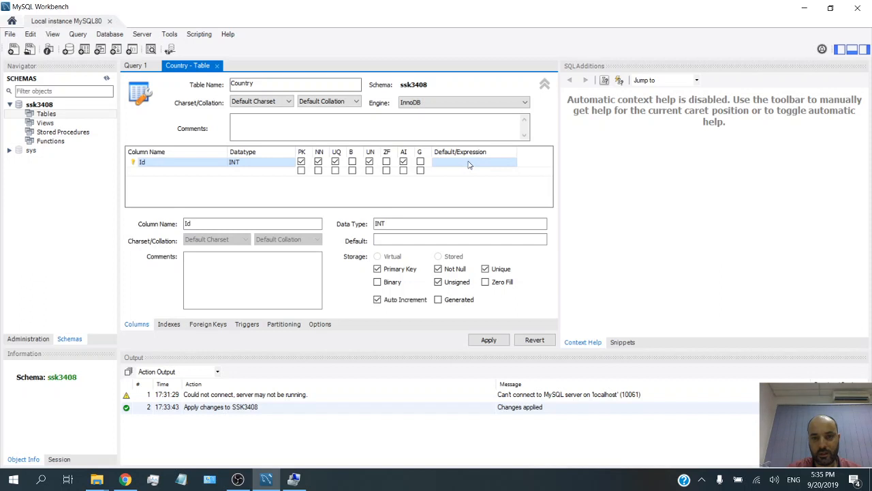
{"action": "left_click", "coordinate": [468, 164]}
Add a second column called Name with the datatype VARCHAR(50)
{"action": "left_click", "coordinate": [145, 175]}
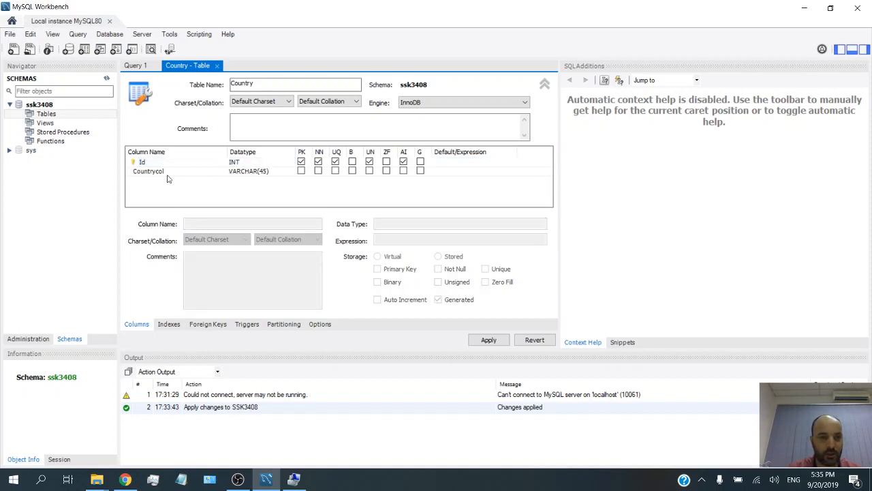
{"action": "left_click", "coordinate": [172, 174]}
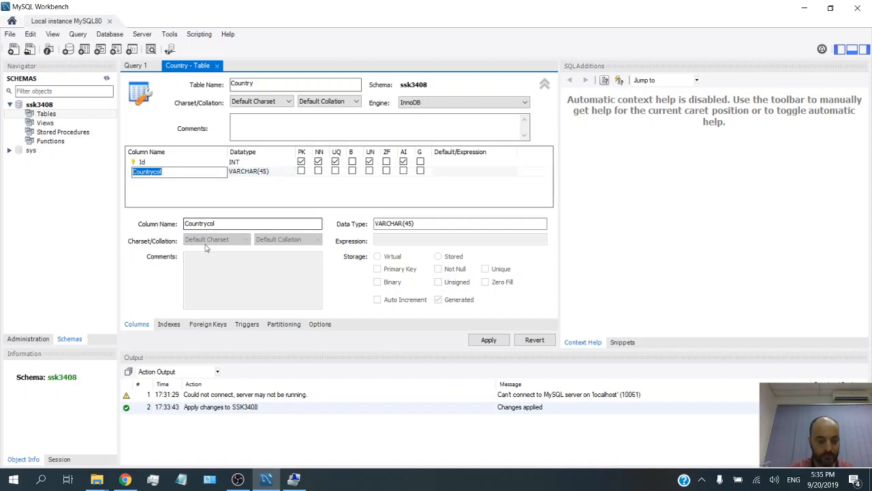
{"action": "type", "text": "Name"}
{"action": "key", "text": "Return"}
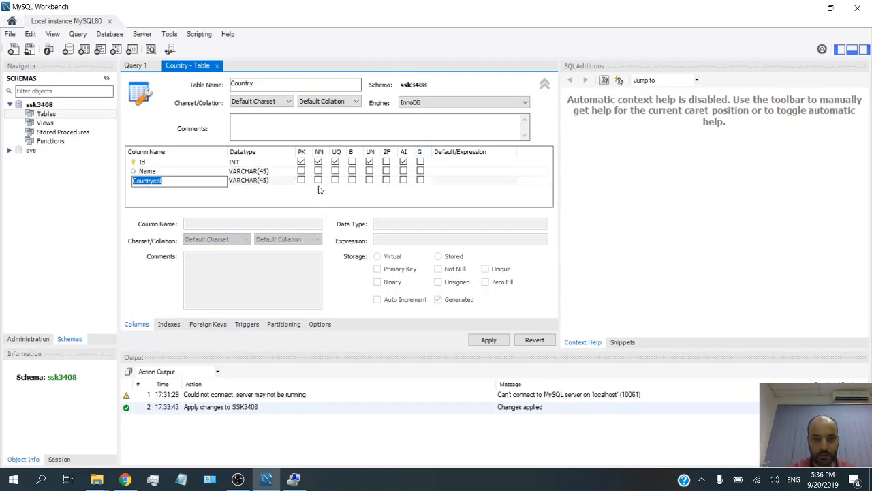
{"action": "left_click", "coordinate": [256, 174]}
{"action": "left_click", "coordinate": [255, 174]}
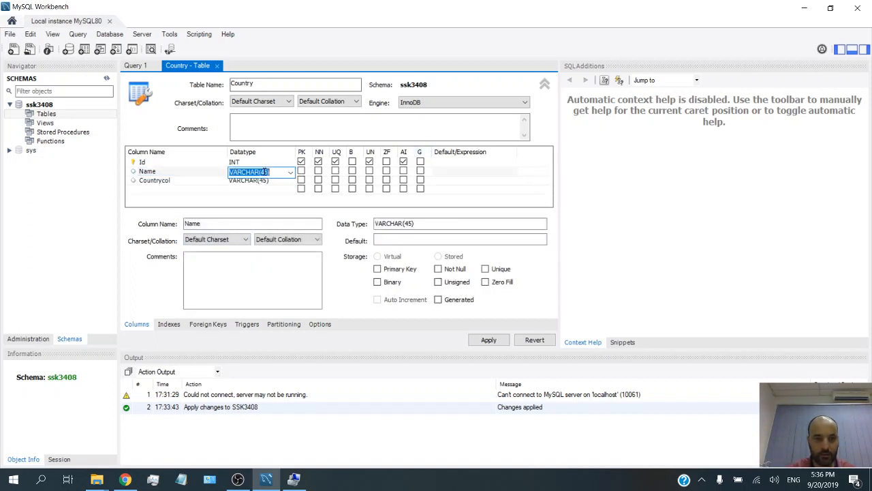
{"action": "key", "text": "BackSpace"}
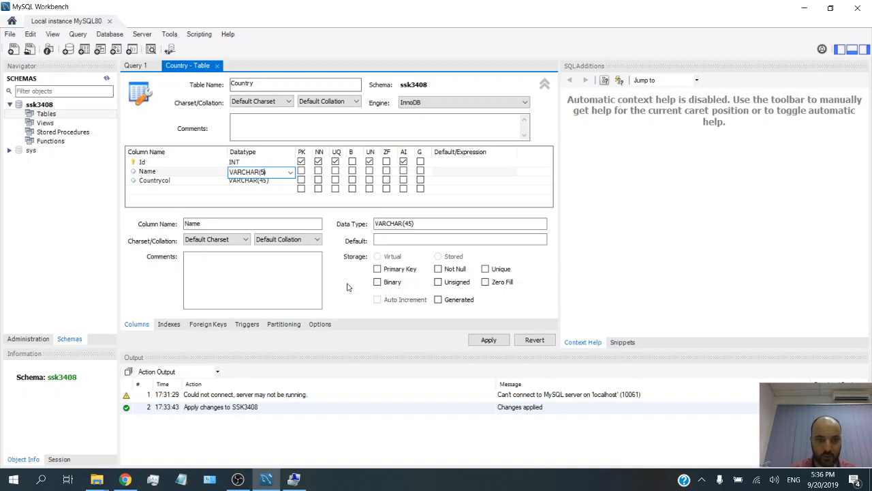
{"action": "type", "text": "0"}
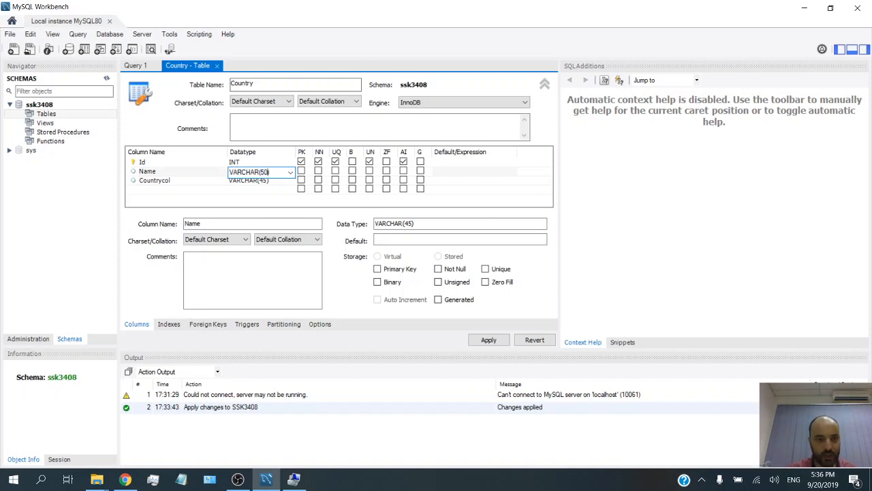
Name the third column ShortName and set its datatype to VARCHAR(3)
{"action": "left_click", "coordinate": [163, 181]}
{"action": "left_click", "coordinate": [174, 182]}
{"action": "type", "text": "S"}
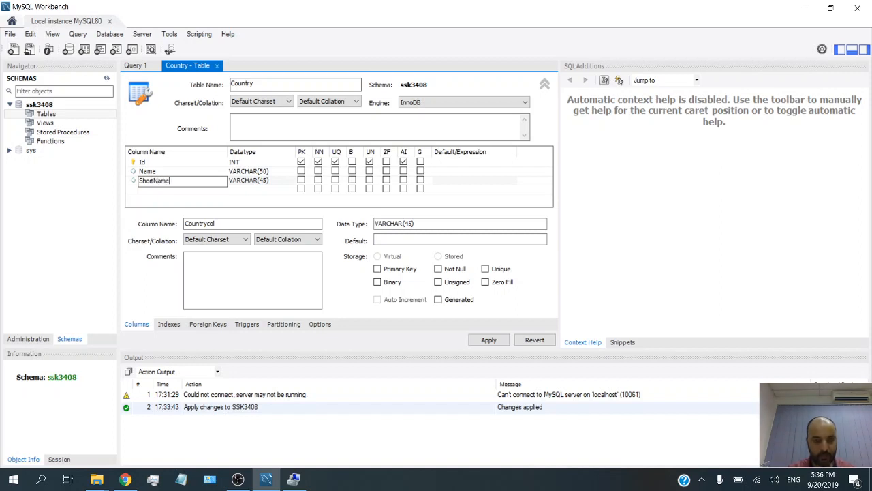
{"action": "type", "text": "hortName"}
{"action": "left_click", "coordinate": [266, 181]}
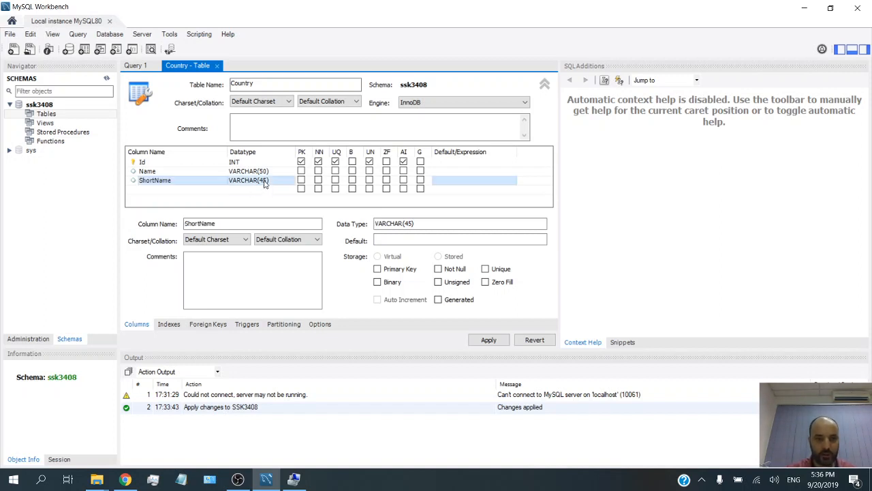
{"action": "left_click", "coordinate": [266, 181]}
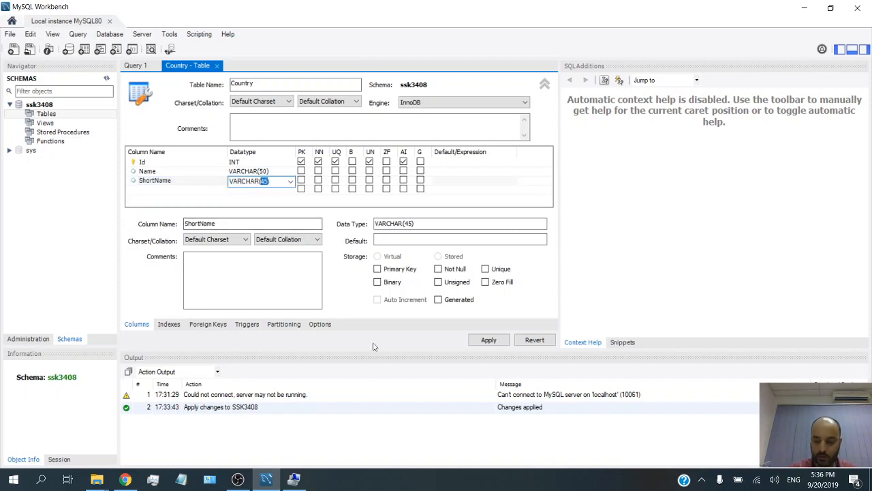
{"action": "type", "text": "3"}
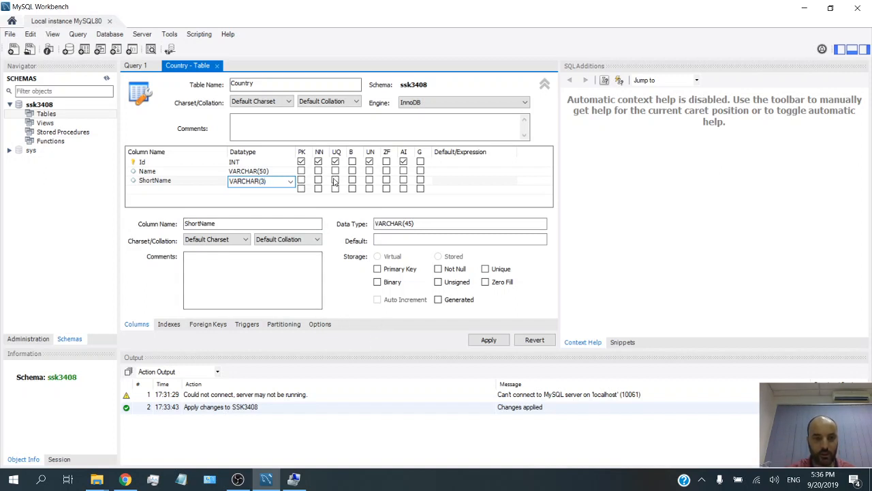
Mark both the Name and ShortName columns as unique
{"action": "left_click", "coordinate": [287, 172]}
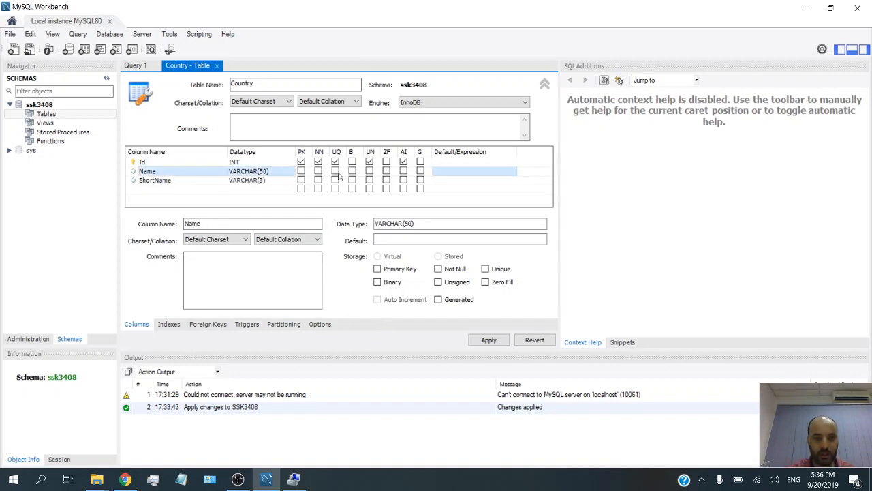
{"action": "left_click", "coordinate": [336, 171]}
{"action": "left_click", "coordinate": [336, 180]}
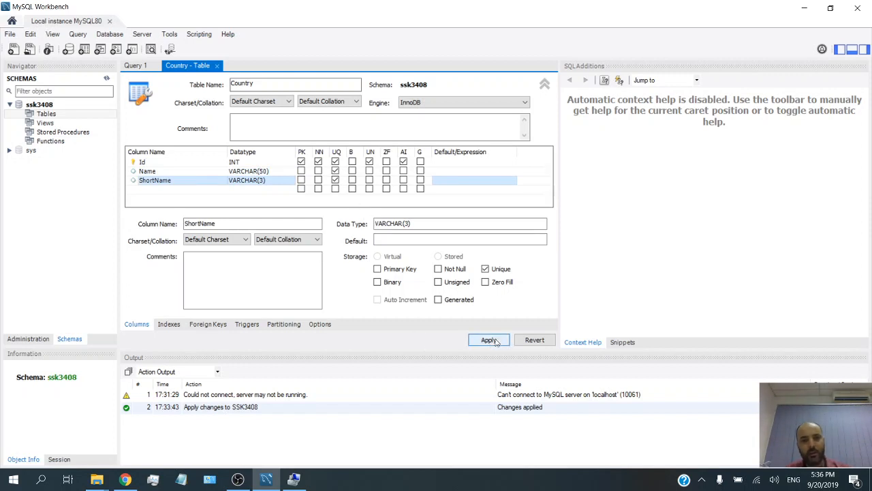
Examine the Country table's unique indexes for Name and ShortName, plus its foreign key, trigger, partitioning and general option settings
{"action": "left_click", "coordinate": [170, 325]}
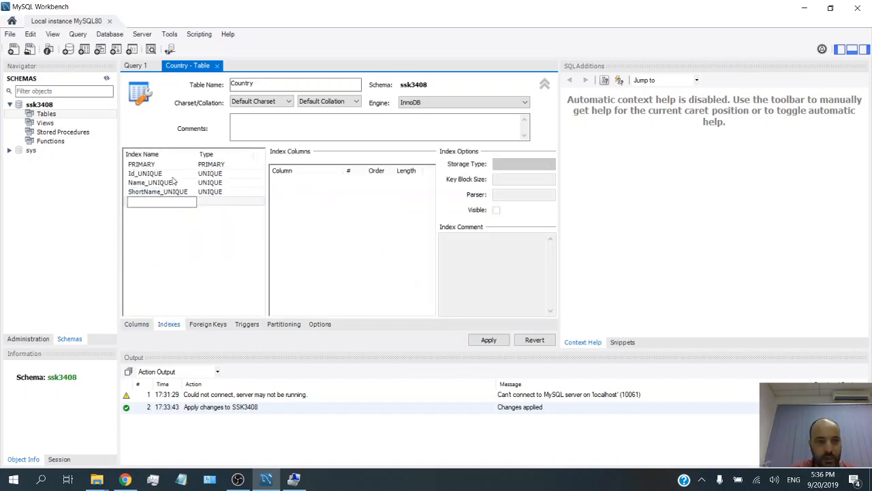
{"action": "left_click", "coordinate": [145, 183]}
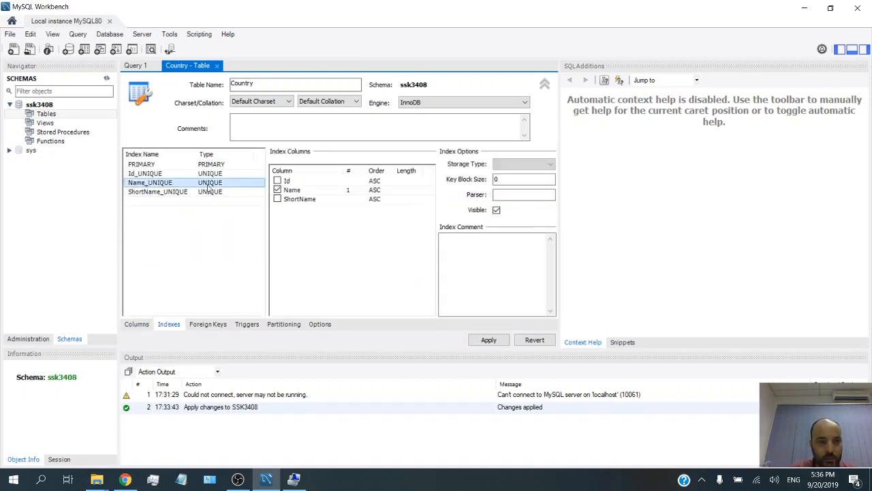
{"action": "left_click", "coordinate": [156, 194]}
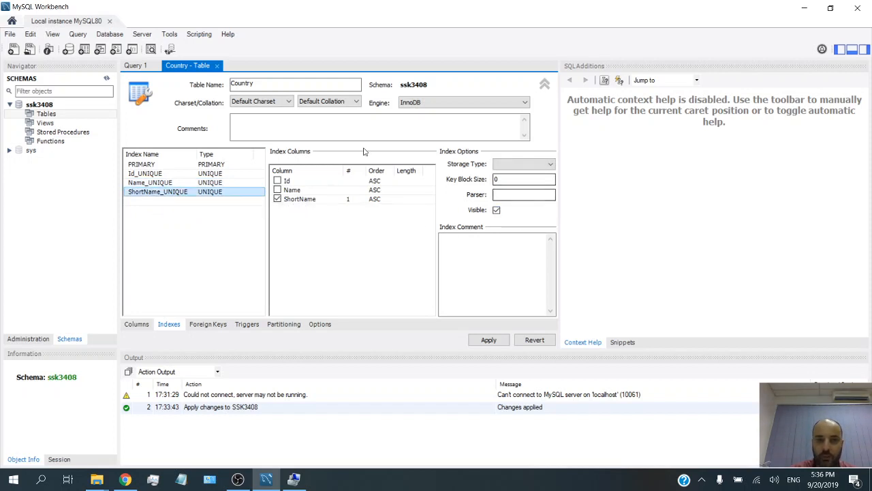
{"action": "left_click", "coordinate": [204, 325]}
{"action": "left_click", "coordinate": [250, 326]}
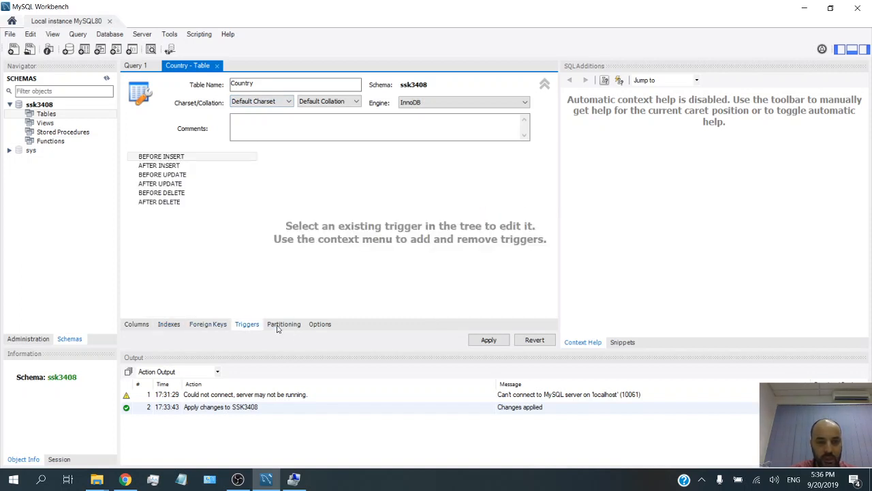
{"action": "left_click", "coordinate": [291, 325]}
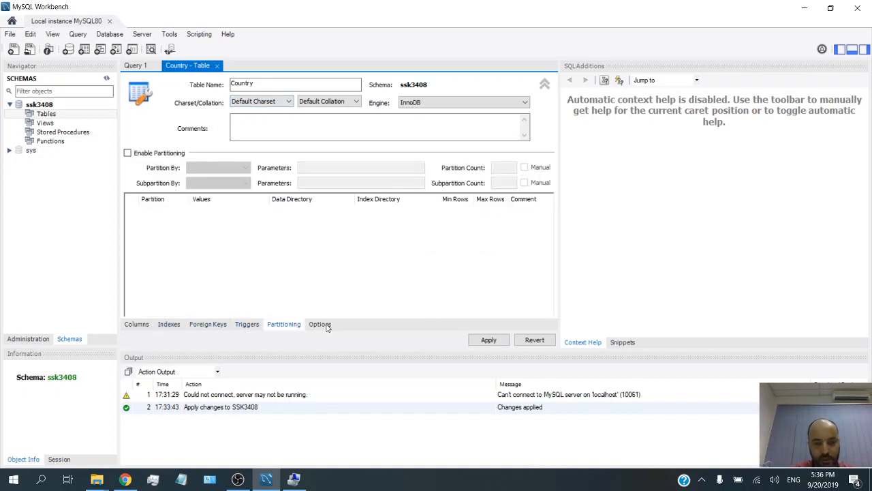
{"action": "left_click", "coordinate": [323, 326]}
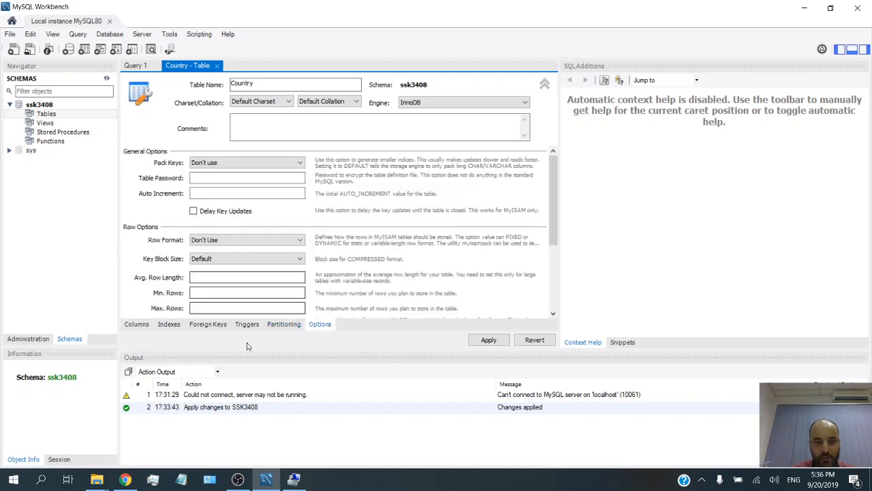
Create the Country table in ssk3408 by applying the generated SQL script to the database
{"action": "left_click", "coordinate": [487, 340]}
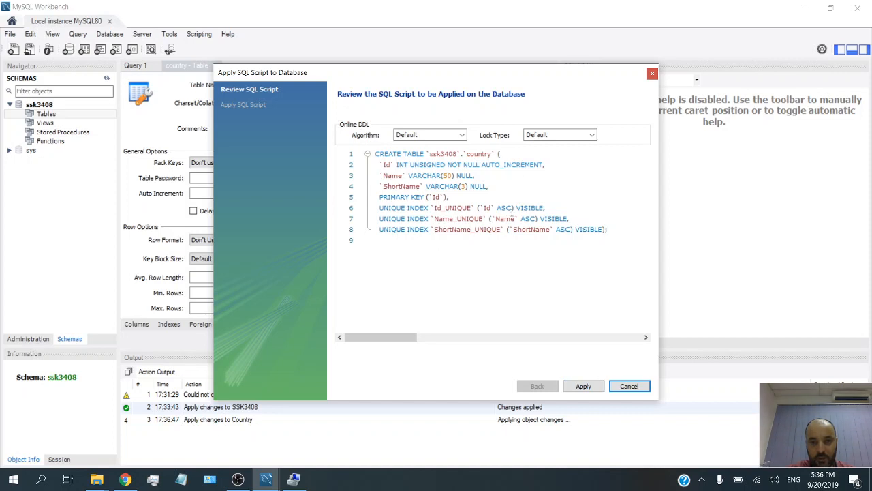
{"action": "left_click", "coordinate": [584, 386]}
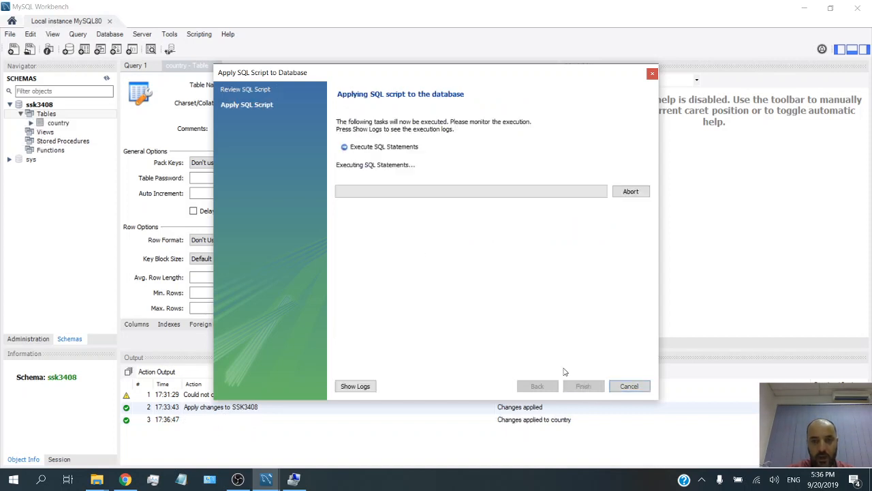
{"action": "left_click", "coordinate": [599, 387]}
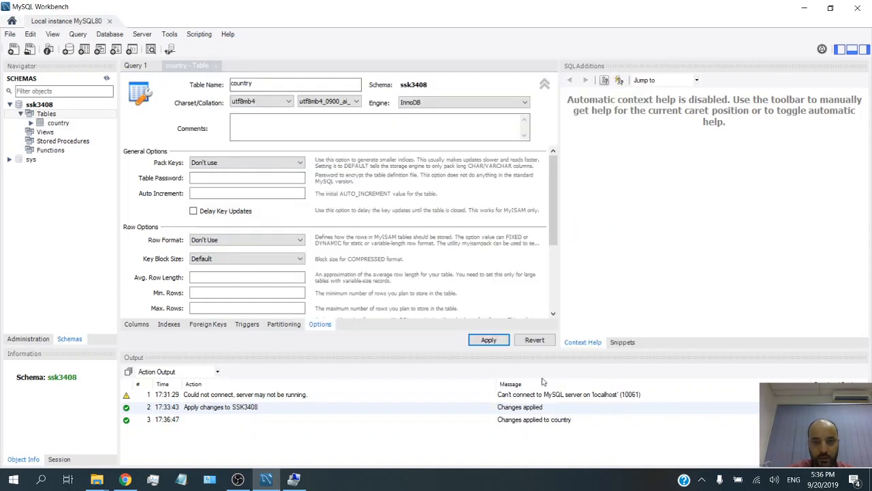
Check the country table's columns in the schema tree, collapse the Tables node and close the table editor
{"action": "left_click", "coordinate": [39, 124]}
{"action": "left_click", "coordinate": [31, 124]}
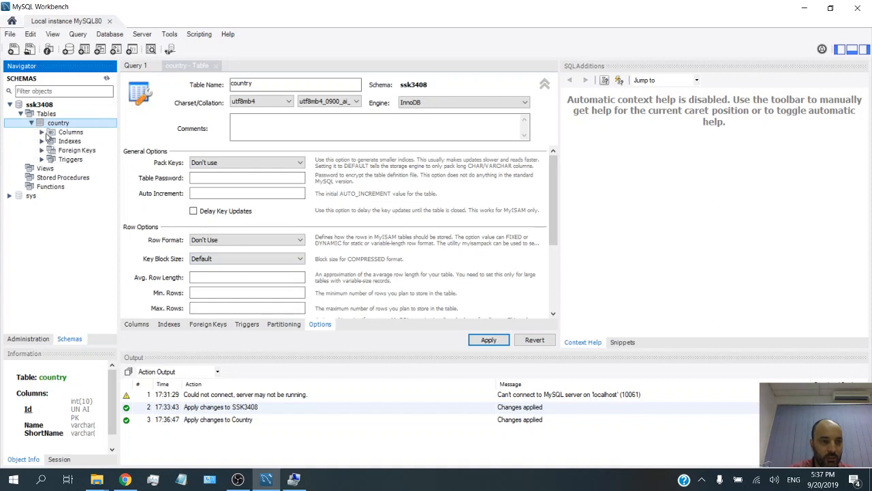
{"action": "left_click", "coordinate": [49, 133]}
{"action": "left_click", "coordinate": [42, 132]}
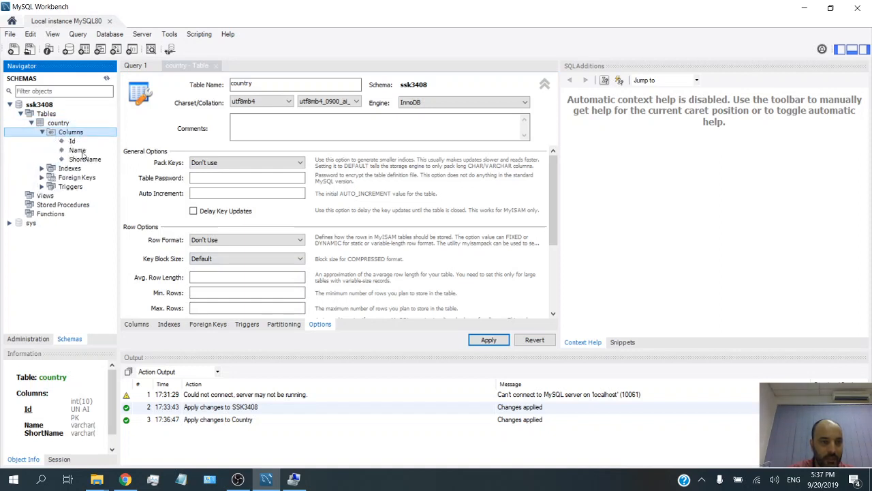
{"action": "left_click", "coordinate": [41, 133]}
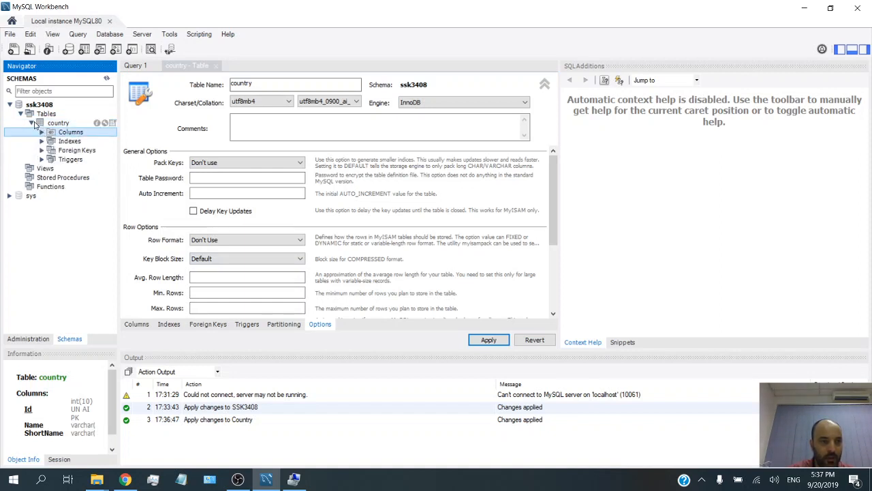
{"action": "left_click", "coordinate": [31, 123]}
{"action": "left_click", "coordinate": [20, 114]}
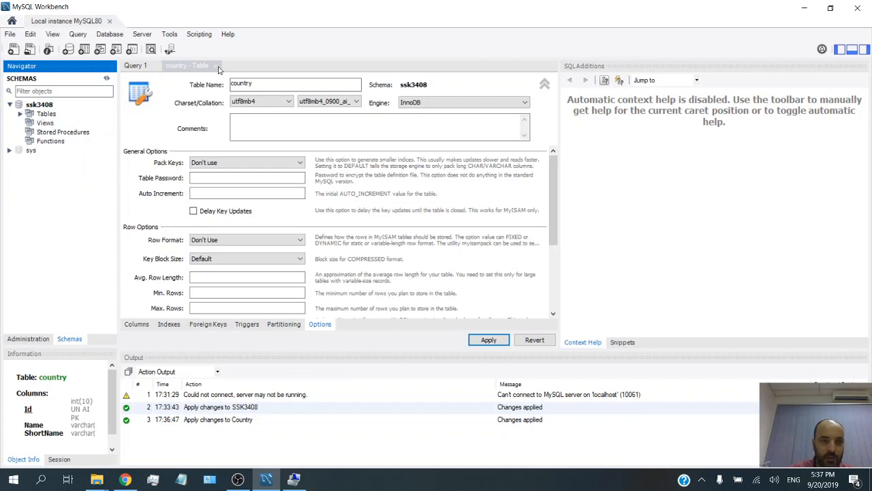
{"action": "left_click", "coordinate": [216, 66]}
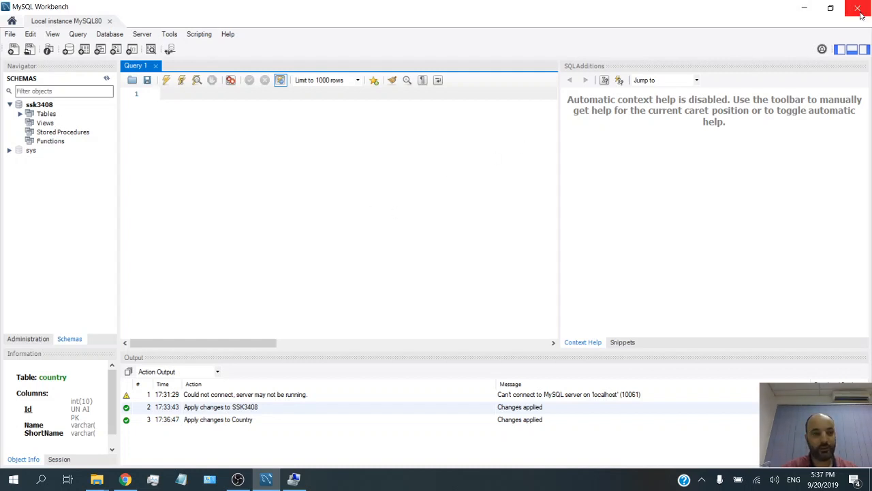
{"action": "left_click", "coordinate": [238, 479]}
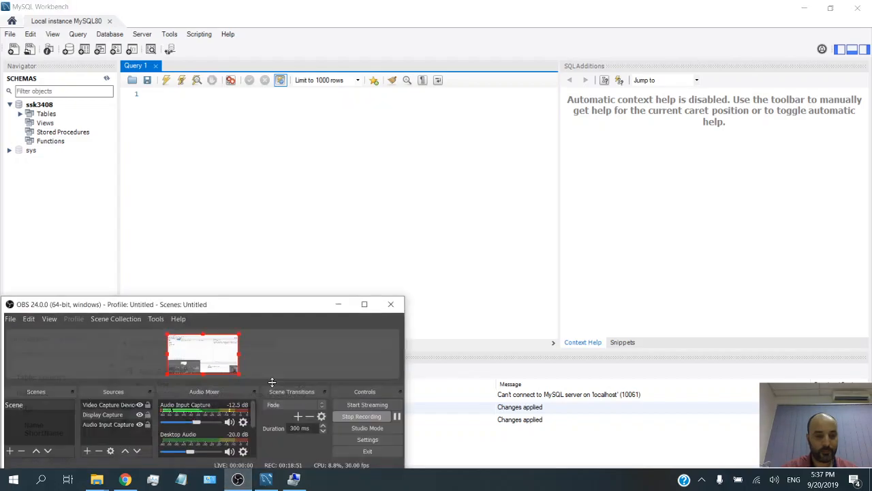